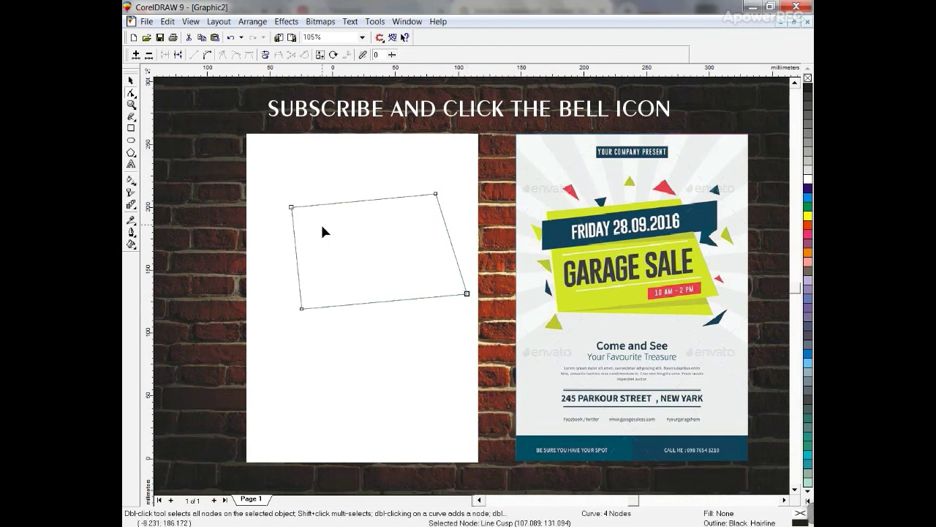
Step: Shift the whole four-sided outline slightly left on the blank page
{"action": "left_click_drag", "start_coordinate": [268, 184], "coordinate": [482, 337]}
{"action": "key", "text": "space"}
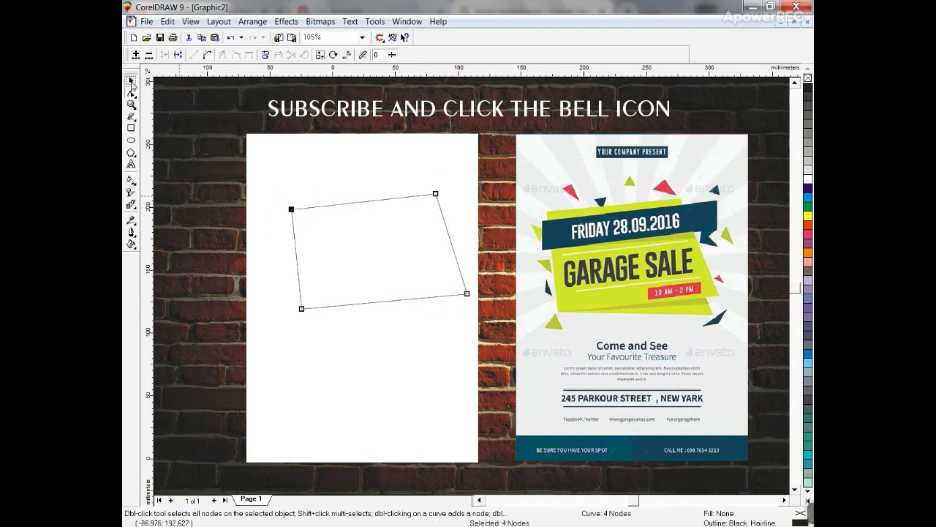
{"action": "left_click_drag", "start_coordinate": [379, 251], "coordinate": [370, 251]}
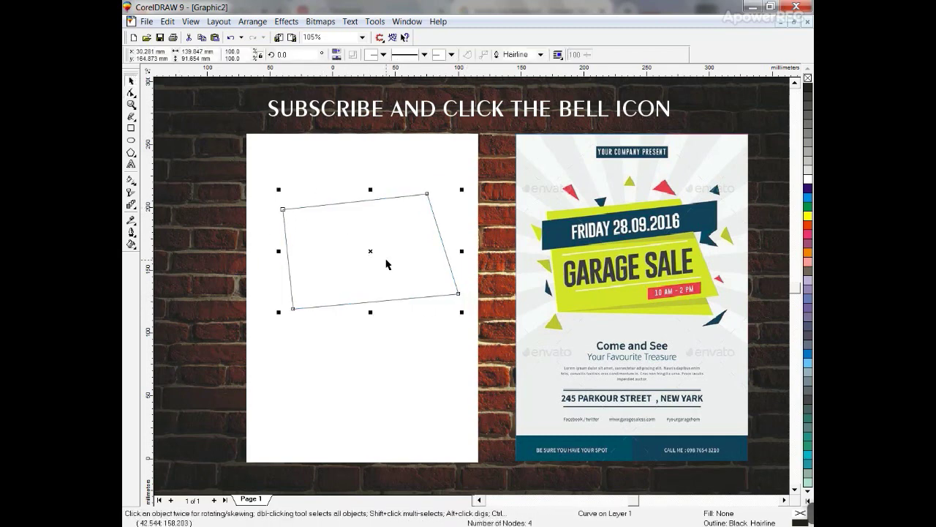
Step: Fill the four-sided shape with the lime green sampled from the reference flyer and remove its outline
{"action": "left_click", "coordinate": [132, 221]}
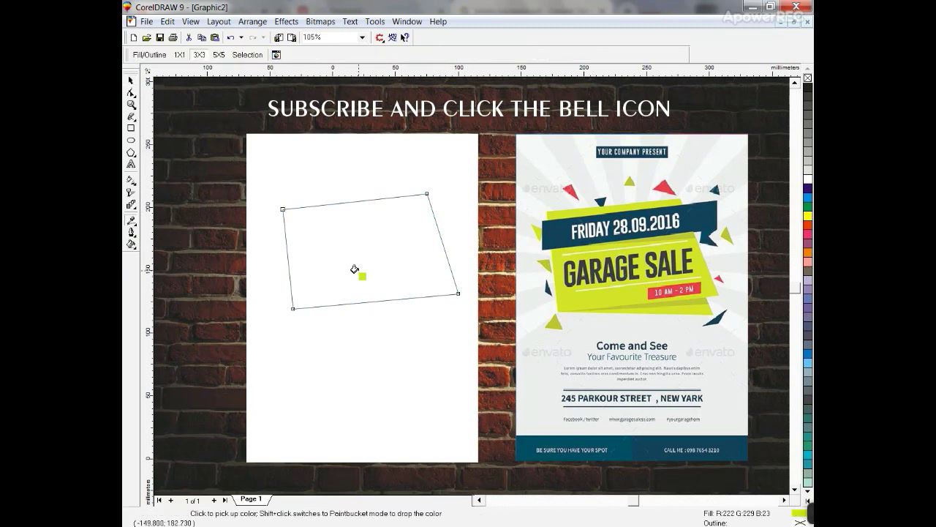
{"action": "left_click", "coordinate": [354, 270], "text": "shift"}
{"action": "left_click", "coordinate": [131, 82]}
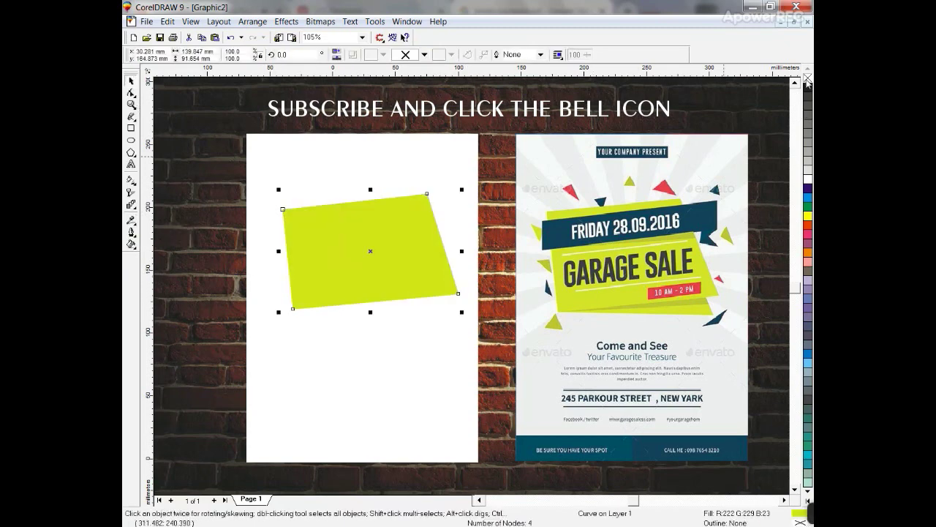
{"action": "left_click", "coordinate": [735, 230]}
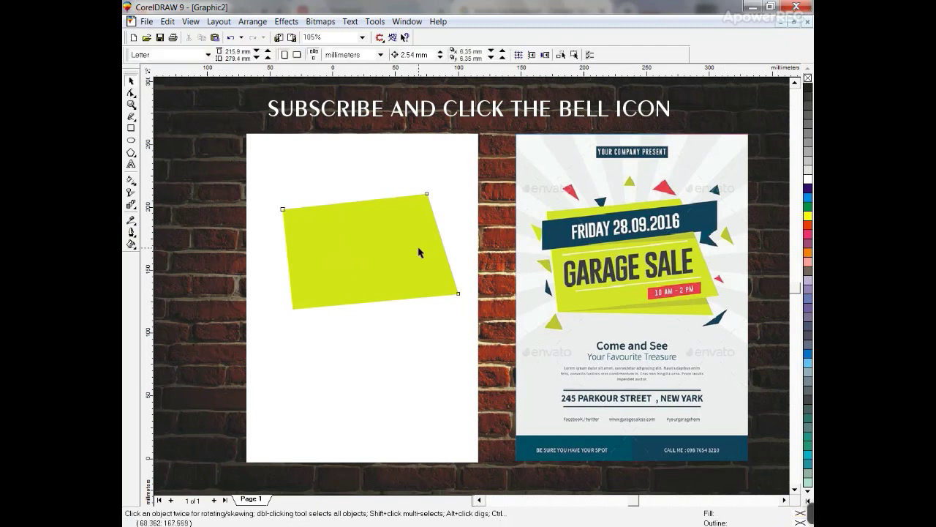
Step: Duplicate the lime shape as a copy rotated slightly clockwise, to about 355.1 degrees
{"action": "left_click", "coordinate": [420, 253]}
{"action": "left_click", "coordinate": [407, 259]}
{"action": "mouse_move", "coordinate": [461, 254]}
{"action": "left_mouse_down"}
{"action": "mouse_move", "coordinate": [465, 266]}
{"action": "mouse_move", "coordinate": [454, 258]}
{"action": "left_mouse_up"}
{"action": "right_click", "coordinate": [465, 266]}
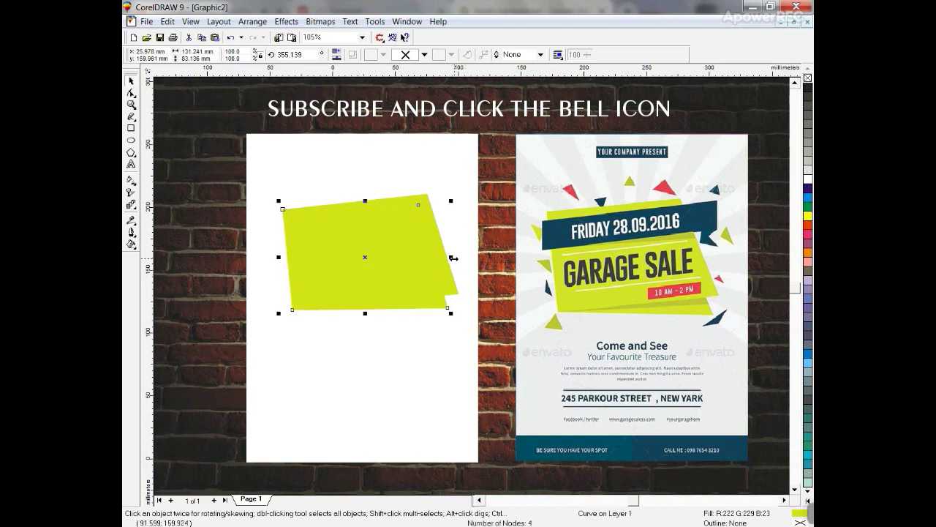
Step: Create another copy of the tilted lime shape and set it at an angle of about 357.7 degrees
{"action": "left_click", "coordinate": [444, 307]}
{"action": "left_click", "coordinate": [444, 306]}
{"action": "left_click", "coordinate": [442, 310]}
{"action": "left_click_drag", "start_coordinate": [455, 261], "coordinate": [466, 246]}
Step: Give the newest copy a darker uniform green fill of R 170, G 176, B 7
{"action": "left_click", "coordinate": [131, 243]}
{"action": "left_click", "coordinate": [153, 248]}
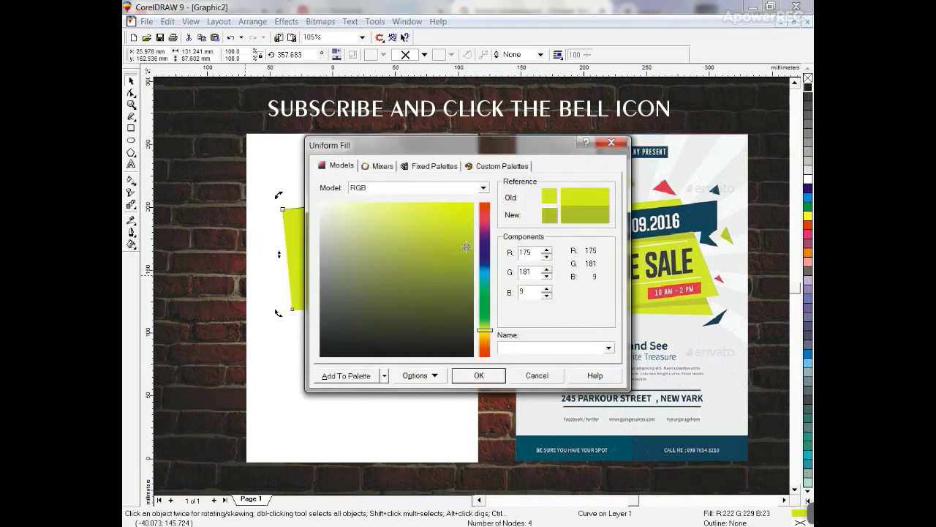
{"action": "left_click", "coordinate": [479, 375]}
Step: PowerClip the dark green copy inside the lower lime shape and remove the outlines from the lime shapes
{"action": "left_click", "coordinate": [287, 21]}
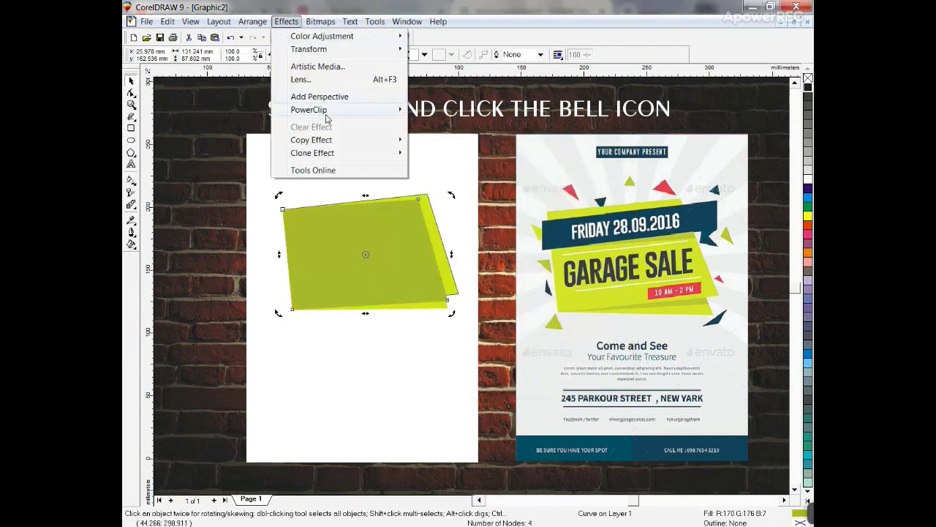
{"action": "mouse_move", "coordinate": [320, 107]}
{"action": "left_click", "coordinate": [454, 107]}
{"action": "left_click", "coordinate": [446, 307]}
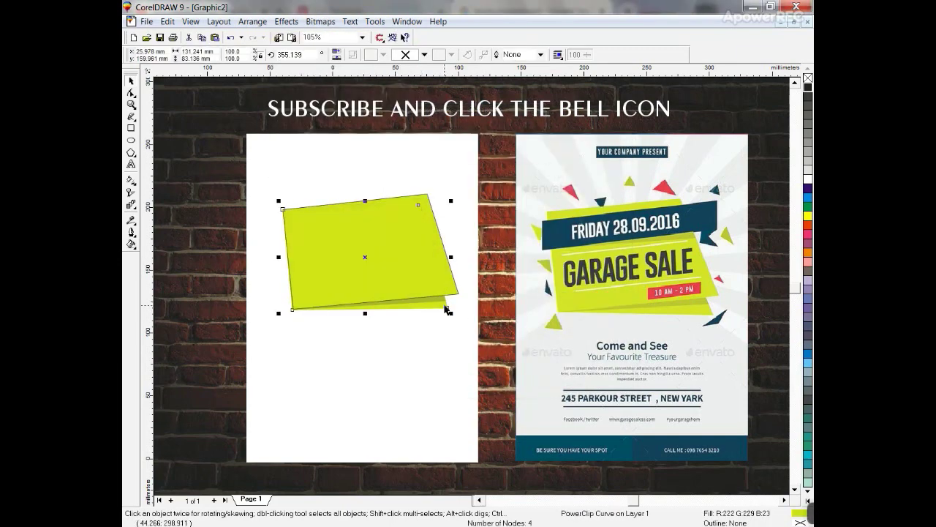
{"action": "left_click", "coordinate": [431, 257], "text": "shift"}
{"action": "right_click", "coordinate": [809, 79]}
{"action": "key", "text": "Escape"}
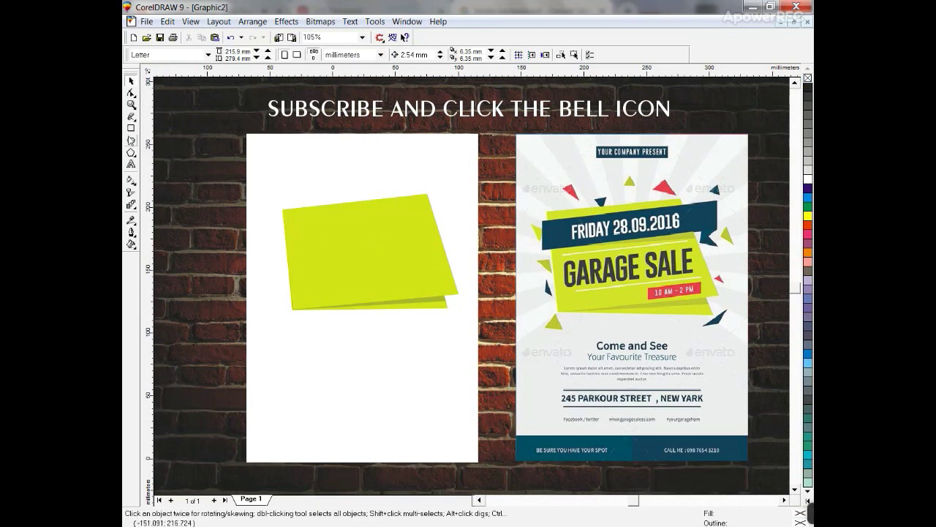
Step: Draw a rectangle about 151 by 22 mm across the lime shape and fill it with the reference banner's navy
{"action": "left_click", "coordinate": [131, 128]}
{"action": "left_click_drag", "start_coordinate": [275, 226], "coordinate": [466, 254]}
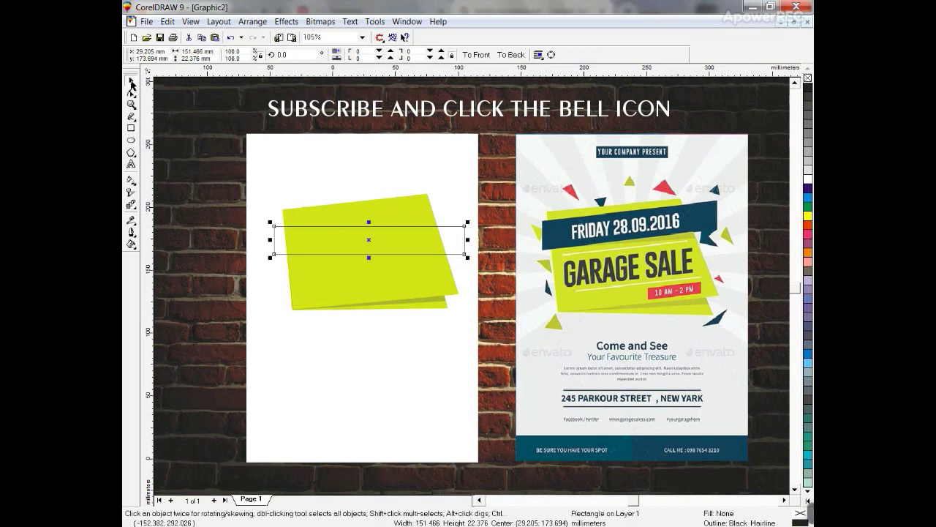
{"action": "left_click", "coordinate": [131, 220]}
{"action": "left_click", "coordinate": [553, 228]}
{"action": "left_click", "coordinate": [399, 238], "text": "shift"}
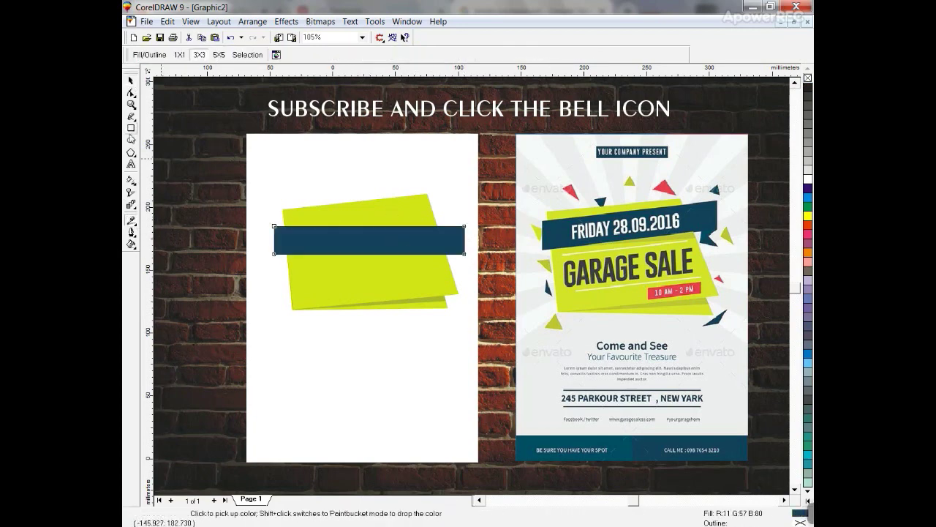
Step: Skew the navy band upward to the right by about 8.6 degrees and remove its outline
{"action": "left_click", "coordinate": [131, 81]}
{"action": "left_click", "coordinate": [421, 234]}
{"action": "left_click_drag", "start_coordinate": [470, 243], "coordinate": [466, 214]}
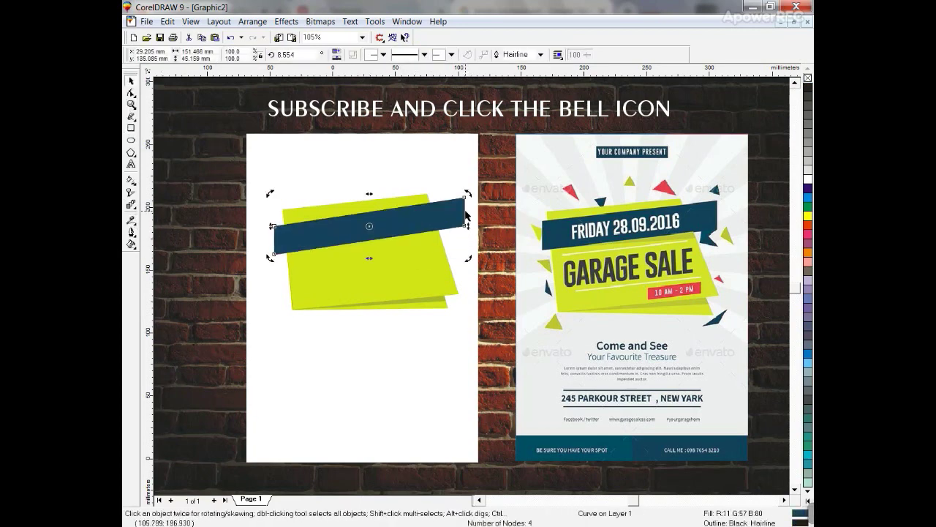
{"action": "right_click", "coordinate": [808, 78]}
Step: Nudge the navy band up and left over the lime shape and slightly reduce its slant
{"action": "left_click_drag", "start_coordinate": [394, 228], "coordinate": [393, 231]}
{"action": "left_click", "coordinate": [387, 225]}
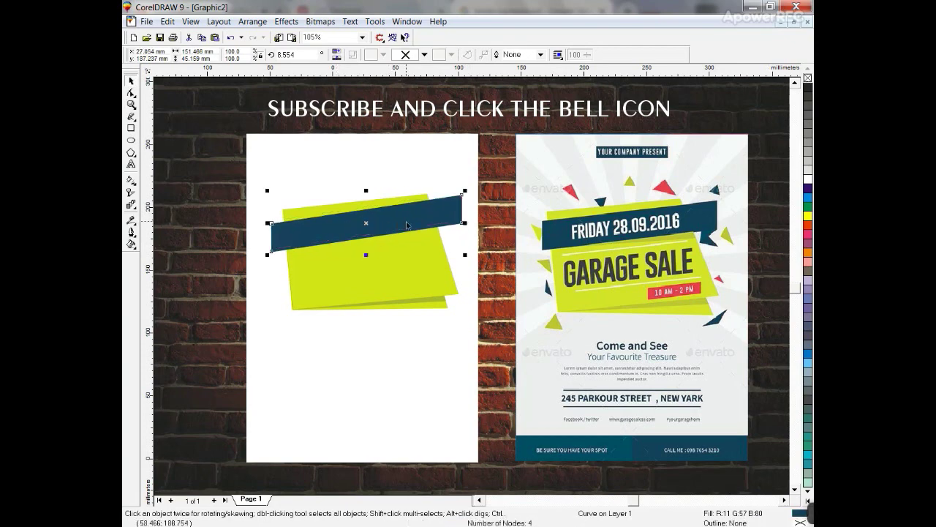
{"action": "left_click_drag", "start_coordinate": [469, 227], "coordinate": [469, 231]}
{"action": "left_click", "coordinate": [472, 237]}
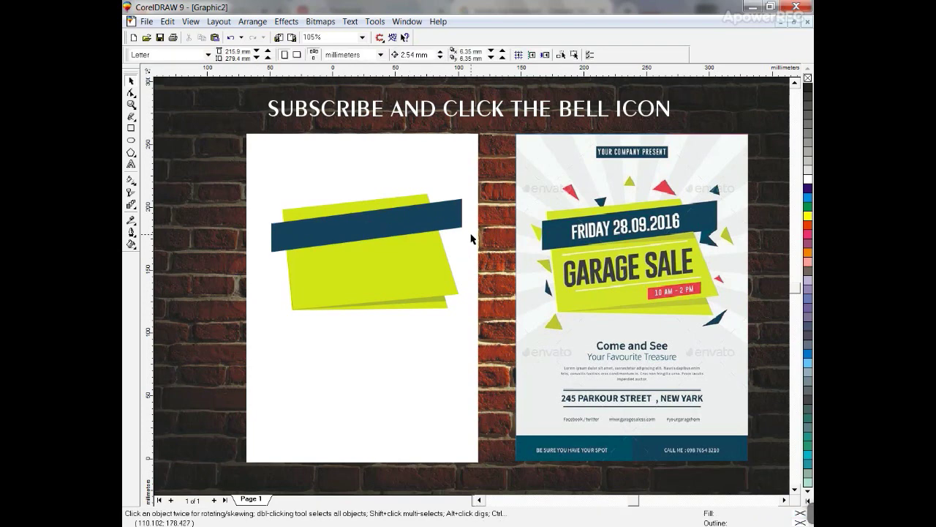
{"action": "left_click", "coordinate": [132, 117]}
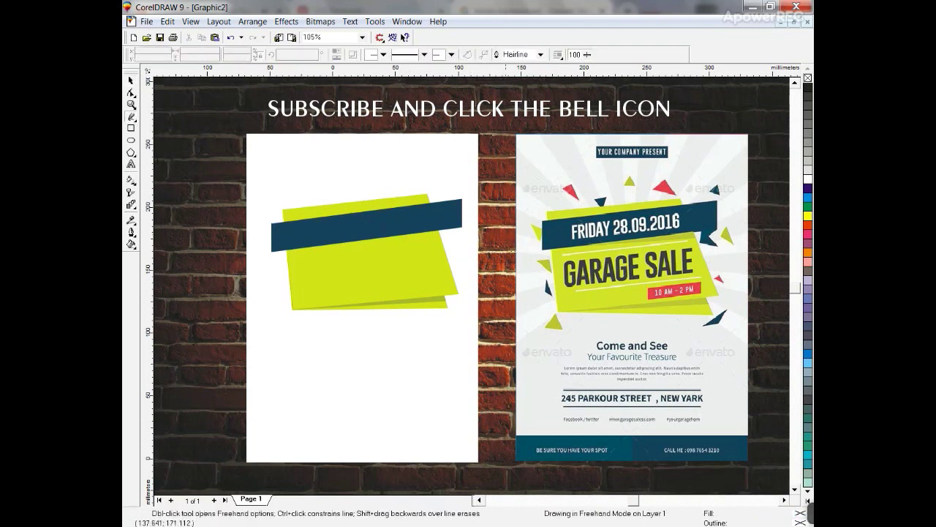
{"action": "left_click", "coordinate": [450, 225]}
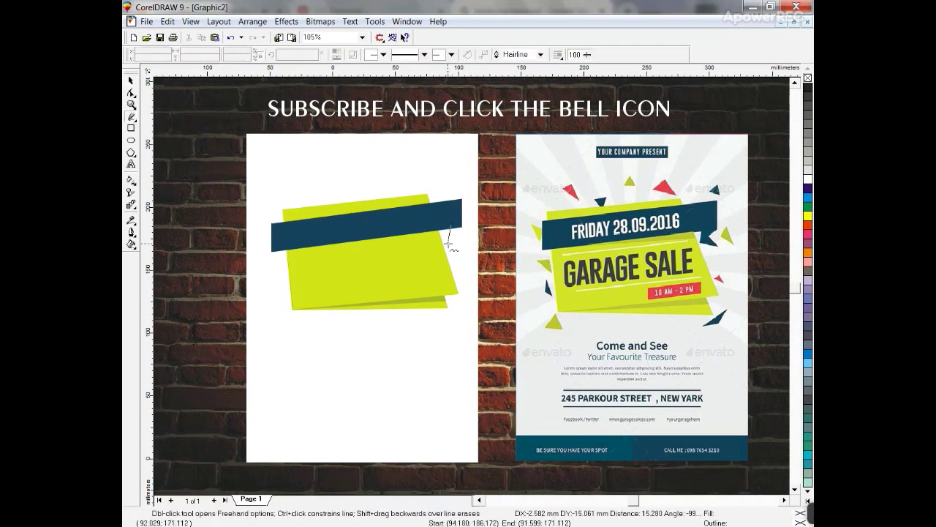
{"action": "double_click", "coordinate": [448, 243]}
{"action": "left_click", "coordinate": [470, 254]}
{"action": "left_click", "coordinate": [471, 256]}
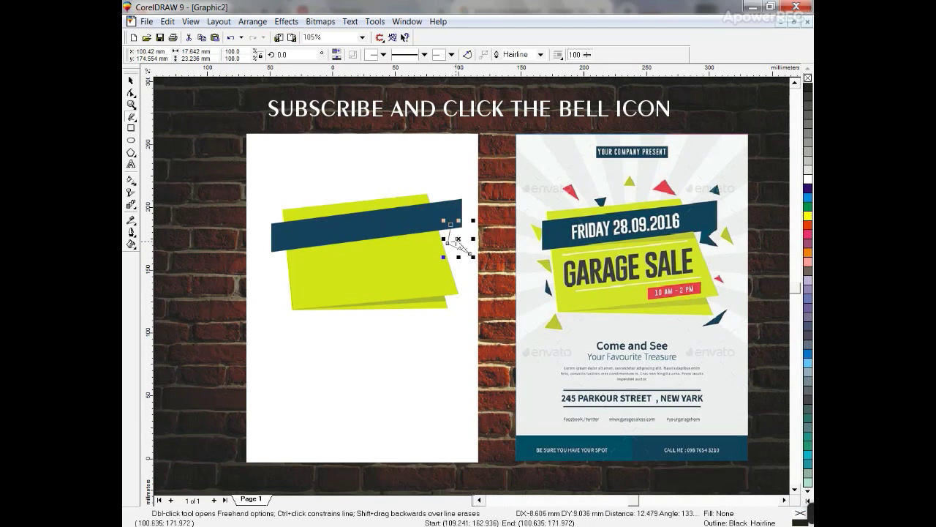
{"action": "key", "text": "Escape"}
{"action": "key", "text": "ctrl+z"}
Step: Draw a square about 17 mm wide on the band, convert it to curves and delete its lower-right node
{"action": "left_click", "coordinate": [131, 128]}
{"action": "left_click_drag", "start_coordinate": [414, 207], "coordinate": [442, 235]}
{"action": "left_click", "coordinate": [131, 93]}
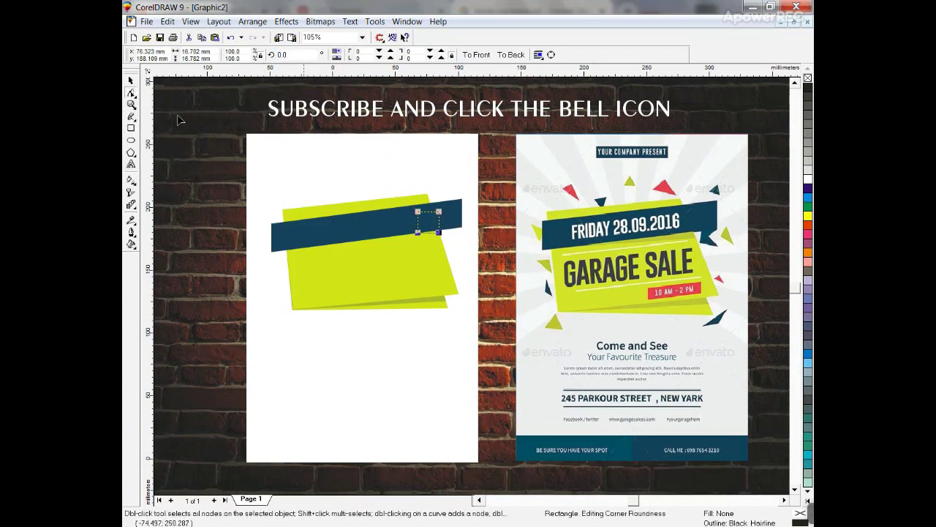
{"action": "key", "text": "ctrl+q"}
{"action": "double_click", "coordinate": [440, 233]}
Step: Place the triangle, about 12 mm in size, under the right end of the navy band
{"action": "left_click", "coordinate": [131, 80]}
{"action": "left_click_drag", "start_coordinate": [418, 232], "coordinate": [453, 236]}
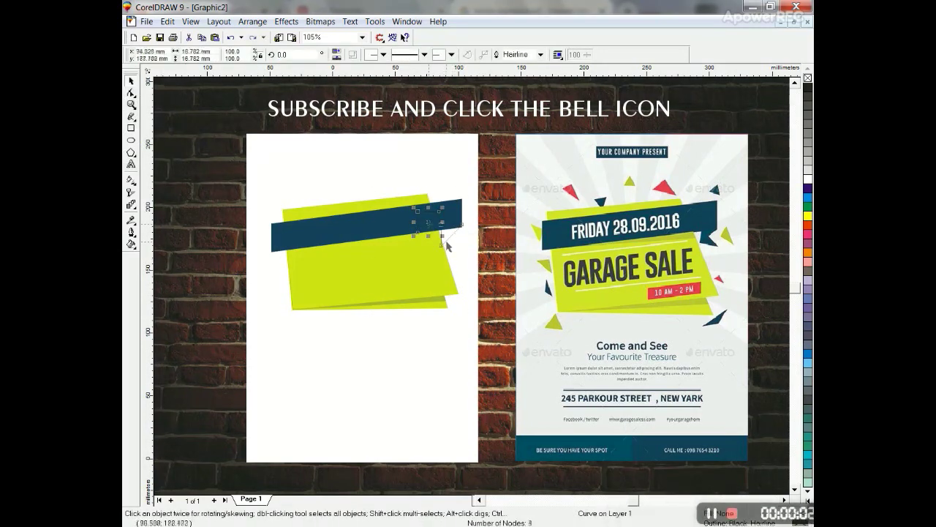
{"action": "left_click", "coordinate": [459, 217], "text": "shift"}
{"action": "left_click", "coordinate": [453, 231]}
Step: Copy the navy band's fill onto the small triangle
{"action": "key", "text": "ctrl+shift+a"}
{"action": "left_click", "coordinate": [354, 258]}
{"action": "left_click", "coordinate": [483, 289]}
{"action": "left_click", "coordinate": [330, 234]}
Step: Change the triangle's uniform fill to the lighter blue R 16, G 79, B 110 and remove its outline
{"action": "left_click", "coordinate": [131, 244]}
{"action": "left_click", "coordinate": [141, 247]}
{"action": "left_click", "coordinate": [451, 294]}
{"action": "left_click", "coordinate": [479, 376]}
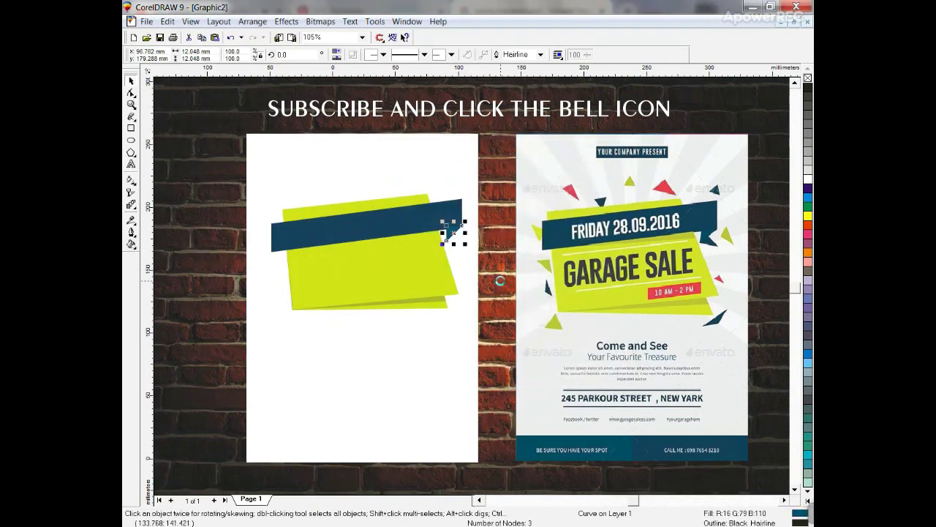
{"action": "key", "text": "Escape"}
{"action": "left_click", "coordinate": [451, 235]}
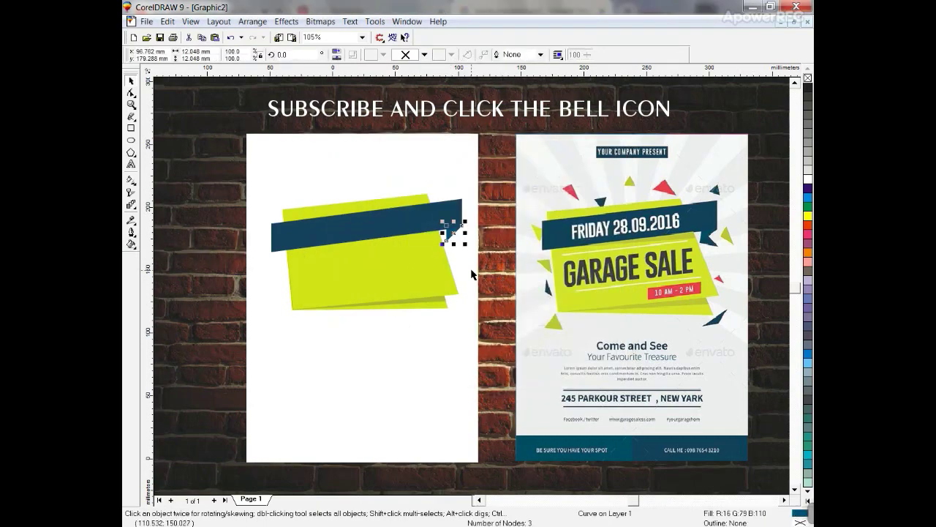
Step: Make a vertically mirrored copy of the blue triangle directly below the original
{"action": "left_click", "coordinate": [337, 58]}
{"action": "left_click_drag", "start_coordinate": [452, 233], "coordinate": [452, 239]}
{"action": "key", "text": "shift+F2"}
{"action": "key", "text": "F3"}
{"action": "left_click", "coordinate": [336, 51]}
{"action": "key", "text": "F3"}
{"action": "key", "text": "F3"}
{"action": "key", "text": "F3"}
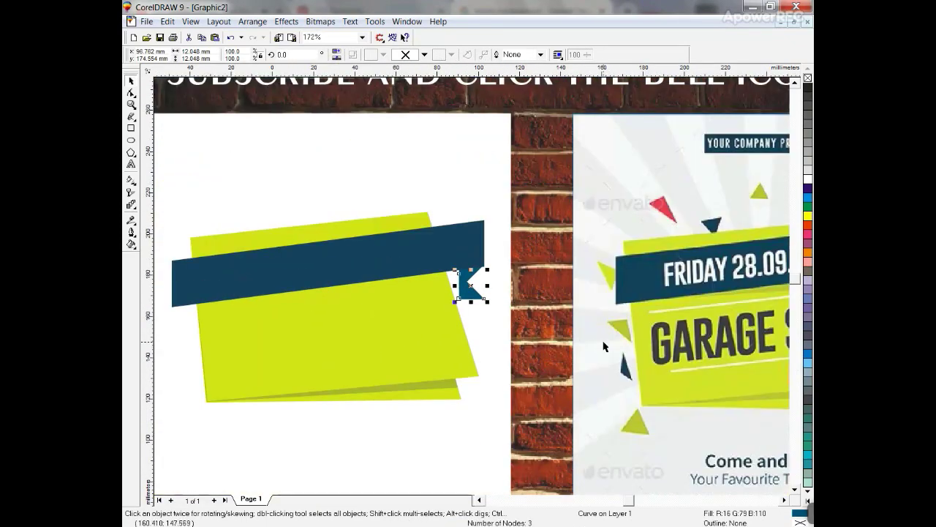
{"action": "key", "text": "F3"}
{"action": "key", "text": "shift+F2"}
{"action": "key", "text": "F3"}
{"action": "key", "text": "F3"}
Step: Rotate the lower navy triangle to about 317.4 degrees and fit it against the upper one as the ribbon's fold
{"action": "left_click", "coordinate": [477, 320]}
{"action": "left_click_drag", "start_coordinate": [525, 233], "coordinate": [524, 291]}
{"action": "left_click_drag", "start_coordinate": [466, 302], "coordinate": [486, 309]}
{"action": "left_click_drag", "start_coordinate": [480, 311], "coordinate": [473, 313]}
{"action": "left_click", "coordinate": [473, 313]}
{"action": "left_click_drag", "start_coordinate": [496, 368], "coordinate": [501, 361]}
{"action": "left_click_drag", "start_coordinate": [466, 326], "coordinate": [473, 325]}
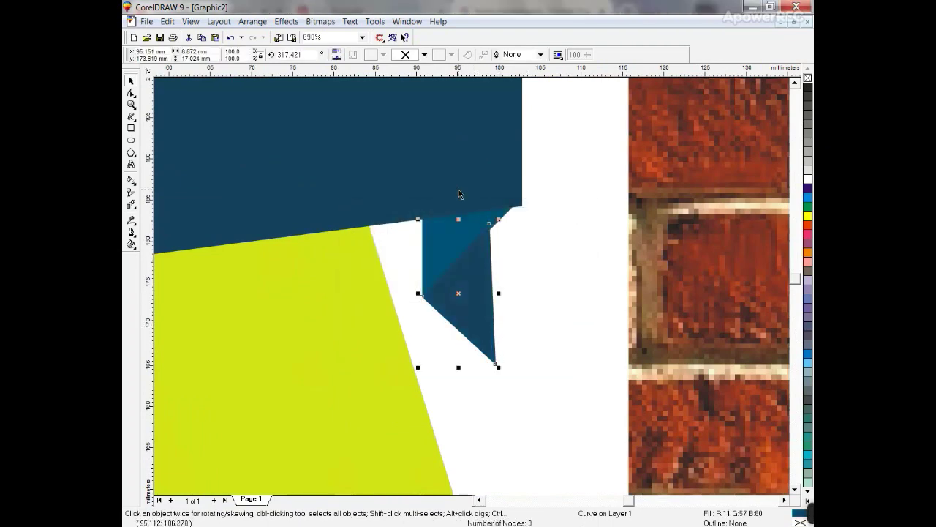
{"action": "key", "text": "F3"}
{"action": "key", "text": "F3"}
{"action": "key", "text": "F3"}
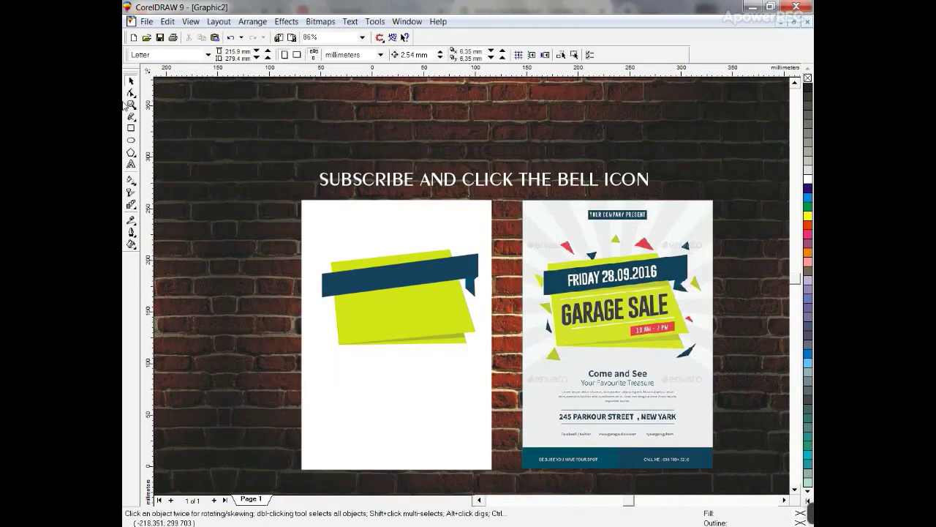
Step: Draw a freehand triangle outline about 21 by 14 mm just above the lime shape's right half
{"action": "left_click", "coordinate": [707, 375]}
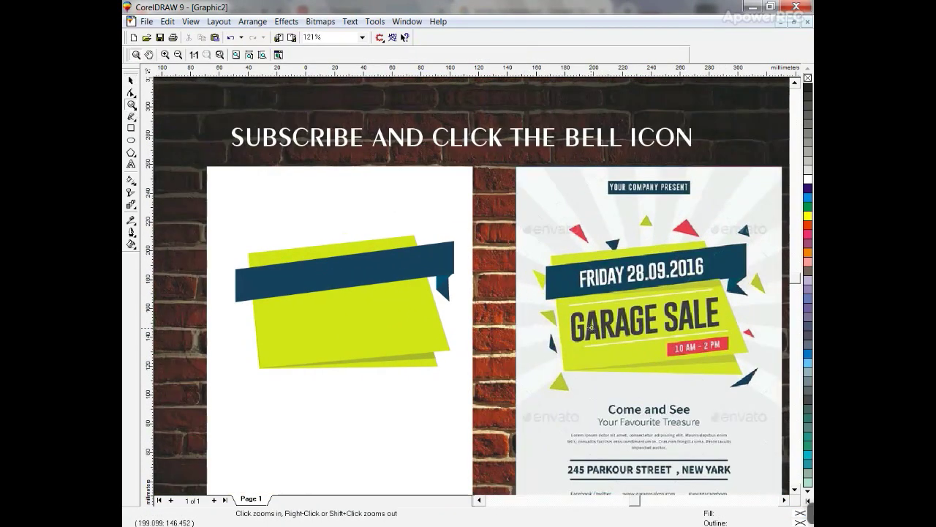
{"action": "left_click", "coordinate": [131, 116]}
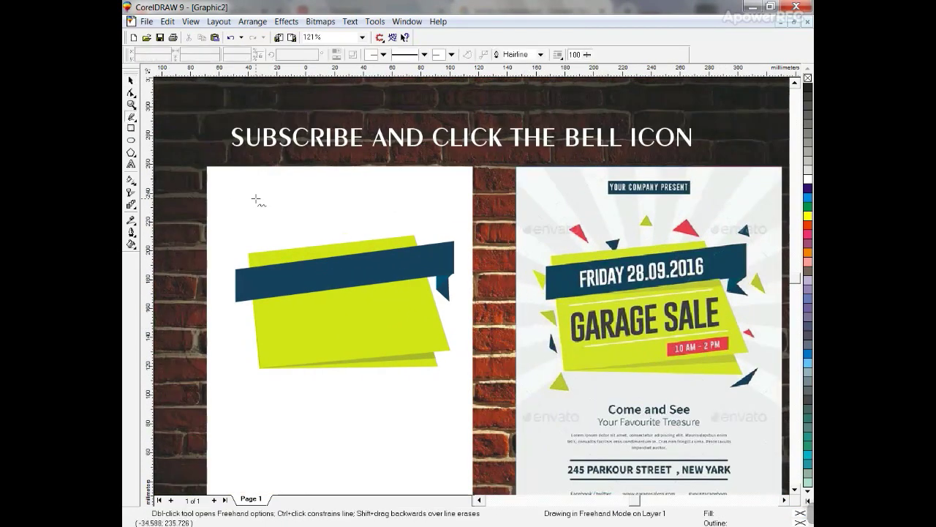
{"action": "left_click", "coordinate": [385, 214]}
{"action": "double_click", "coordinate": [369, 221]}
{"action": "double_click", "coordinate": [398, 234]}
{"action": "left_click", "coordinate": [386, 215]}
{"action": "left_click", "coordinate": [130, 82]}
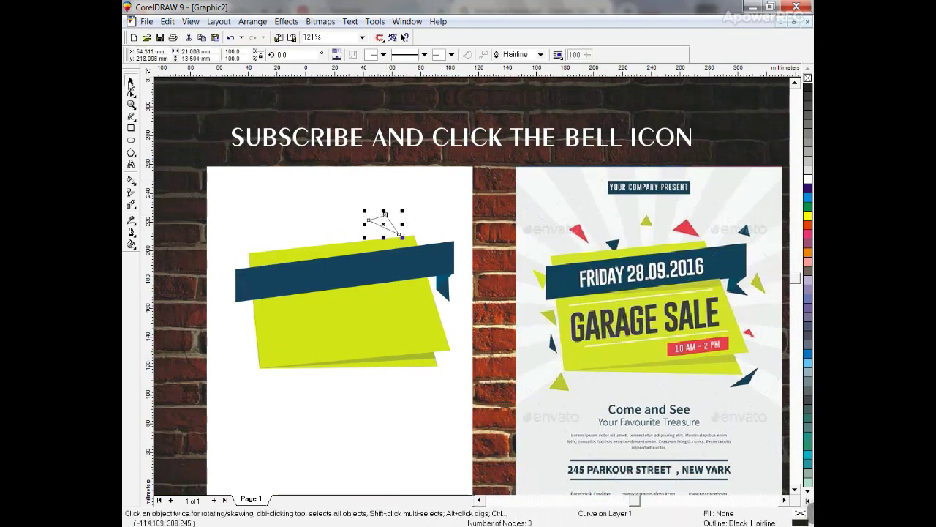
Step: Place three smaller copies of the outlined triangle at the banner's upper left and along its right side
{"action": "left_click_drag", "start_coordinate": [384, 224], "coordinate": [476, 301]}
{"action": "right_click", "coordinate": [256, 233]}
{"action": "right_click", "coordinate": [457, 336]}
{"action": "left_click", "coordinate": [459, 337]}
{"action": "key", "text": "ctrl+z"}
{"action": "right_click", "coordinate": [459, 287]}
{"action": "key", "text": "Escape"}
Step: Select the complete banner artwork with its triangles and move it slightly left on the page
{"action": "key", "text": "shift+F9"}
{"action": "left_click_drag", "start_coordinate": [169, 208], "coordinate": [486, 395]}
{"action": "left_click_drag", "start_coordinate": [356, 293], "coordinate": [347, 291]}
{"action": "key", "text": "shift+F9"}
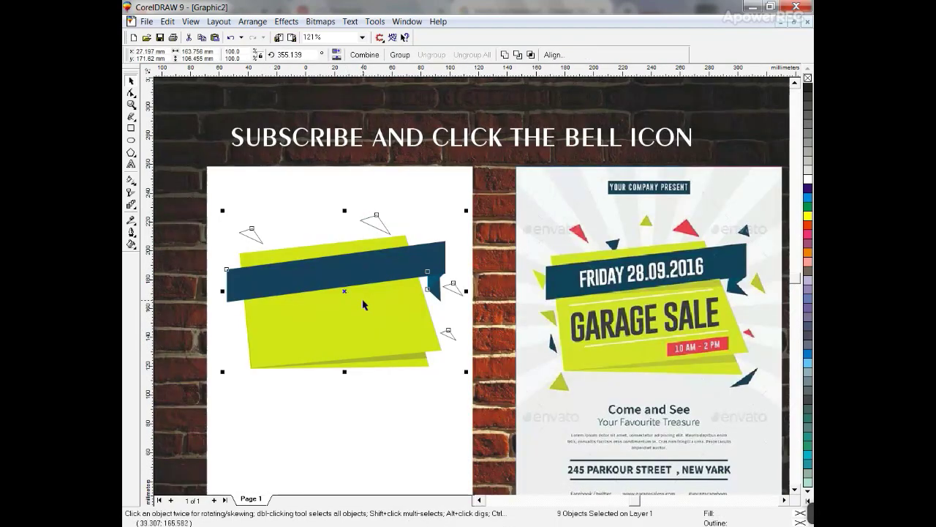
{"action": "key", "text": "Escape"}
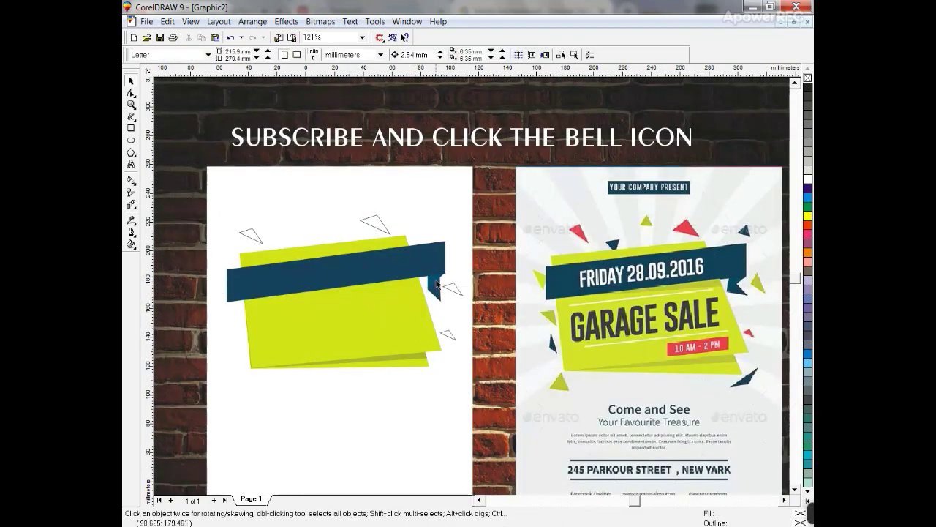
Step: Copy the blue fold below the banner's lower-left corner as a separate triangle about 17 by 13 mm
{"action": "left_click_drag", "start_coordinate": [436, 285], "coordinate": [366, 383]}
{"action": "right_click", "coordinate": [366, 383]}
{"action": "key", "text": "F10"}
{"action": "key", "text": "space"}
{"action": "left_click", "coordinate": [363, 388]}
{"action": "left_click_drag", "start_coordinate": [377, 374], "coordinate": [254, 382]}
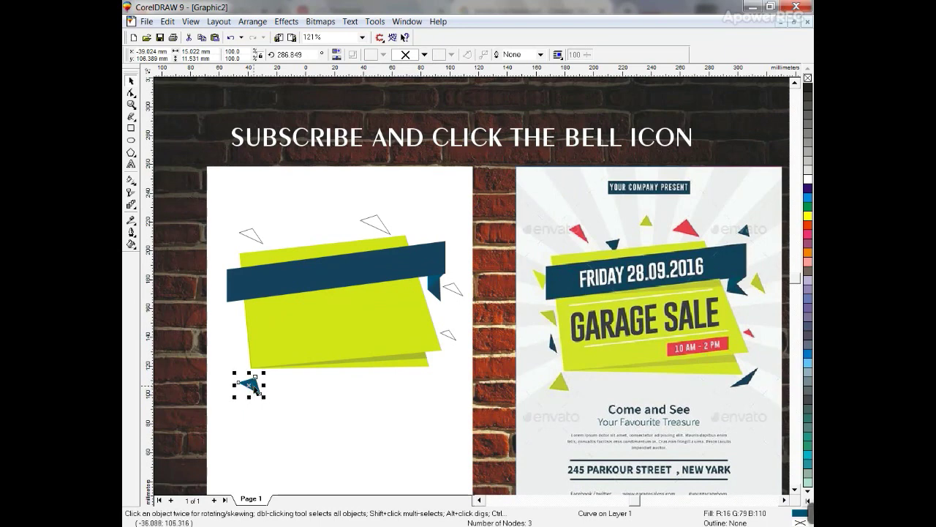
{"action": "left_click", "coordinate": [247, 387]}
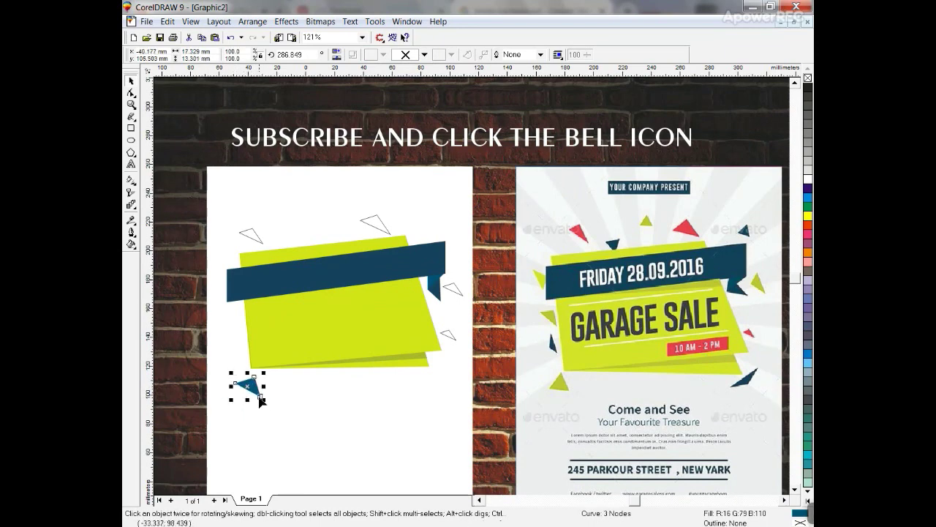
Step: Distribute blue triangle copies beside the banner's left edge and above its middle
{"action": "left_click_drag", "start_coordinate": [249, 388], "coordinate": [220, 286]}
{"action": "left_click", "coordinate": [232, 321]}
{"action": "key", "text": "Escape"}
{"action": "left_click", "coordinate": [267, 360]}
{"action": "left_click", "coordinate": [245, 382]}
Step: Place a blue triangle above the banner's left part, reset its rotation to 0 and set it to 45 degrees
{"action": "left_click_drag", "start_coordinate": [244, 382], "coordinate": [296, 226]}
{"action": "left_click_drag", "start_coordinate": [308, 55], "coordinate": [275, 54]}
{"action": "type", "text": "0"}
{"action": "key", "text": "Return"}
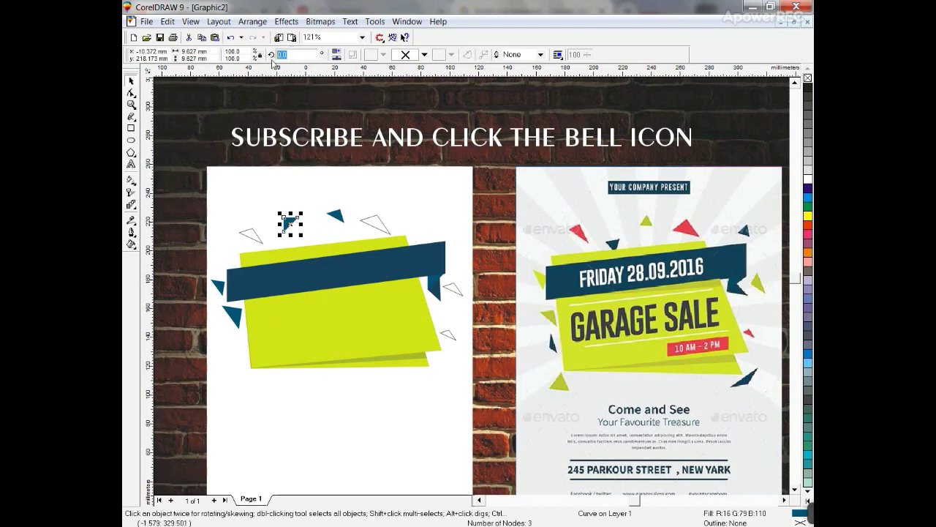
{"action": "type", "text": "45"}
{"action": "key", "text": "Return"}
Step: Position the downward-pointing blue triangle on the lime shape's upper edge, left of centre
{"action": "left_click", "coordinate": [289, 233]}
{"action": "left_click_drag", "start_coordinate": [295, 211], "coordinate": [404, 252]}
{"action": "left_click", "coordinate": [285, 223]}
{"action": "key", "text": "Escape"}
Step: Place a blue triangle copy about 9 by 10 mm, rotated to about 64.8 degrees, above the band's right end
{"action": "right_click", "coordinate": [411, 221]}
{"action": "left_click", "coordinate": [409, 220]}
{"action": "key", "text": "Escape"}
{"action": "left_click_drag", "start_coordinate": [412, 220], "coordinate": [434, 226]}
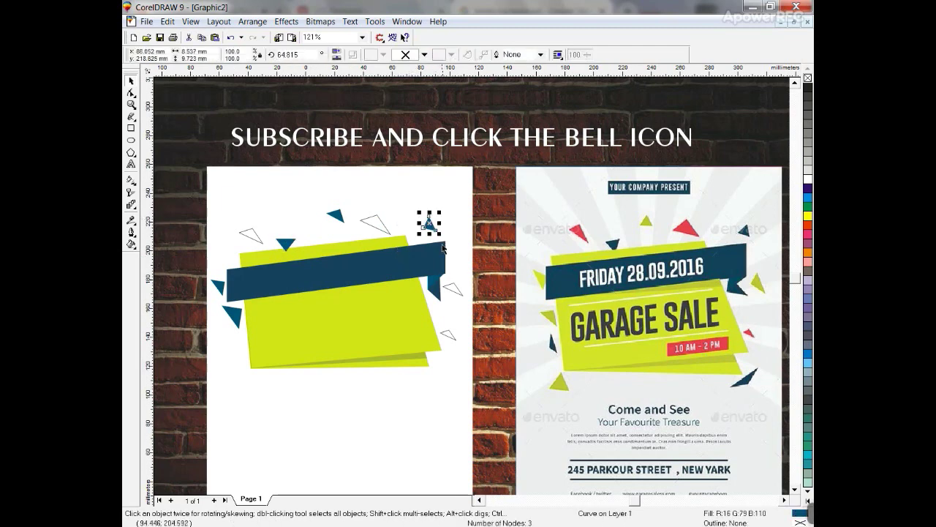
{"action": "key", "text": "Escape"}
Step: Place two blue triangle copies, one below the lime shape's lower-left corner and one beside its lower-left edge
{"action": "left_click_drag", "start_coordinate": [336, 218], "coordinate": [261, 389]}
{"action": "right_click", "coordinate": [261, 389]}
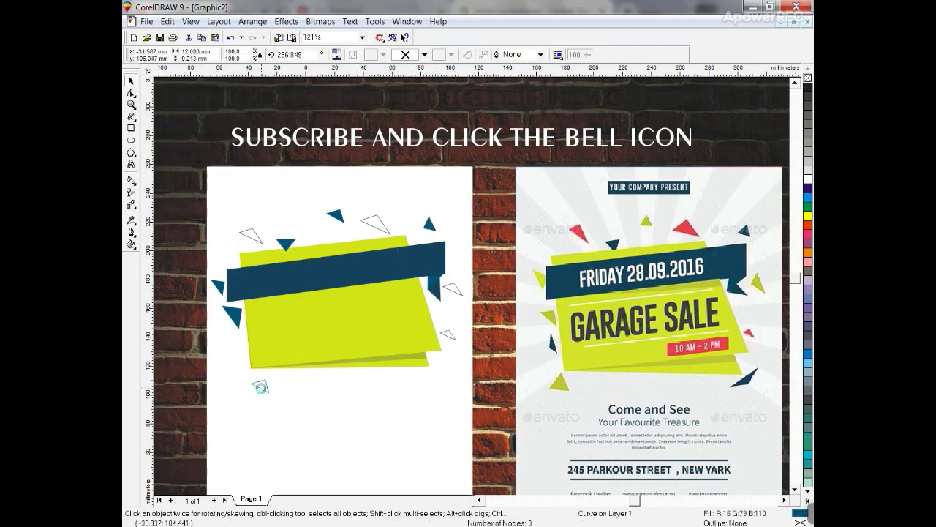
{"action": "left_click_drag", "start_coordinate": [429, 225], "coordinate": [240, 359]}
{"action": "right_click", "coordinate": [241, 359]}
{"action": "key", "text": "Escape"}
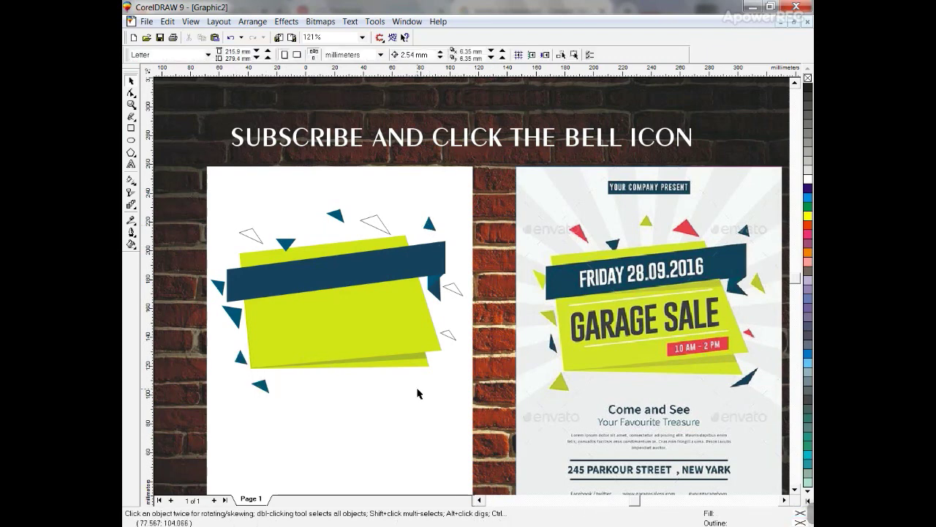
Step: Combine five triangles around the banner and give them the banner's lime fill without an outline
{"action": "left_click", "coordinate": [237, 321]}
{"action": "left_click", "coordinate": [261, 386], "text": "shift"}
{"action": "left_click", "coordinate": [219, 287], "text": "shift"}
{"action": "left_click", "coordinate": [455, 290], "text": "shift"}
{"action": "left_click", "coordinate": [381, 220], "text": "shift"}
{"action": "key", "text": "ctrl+l"}
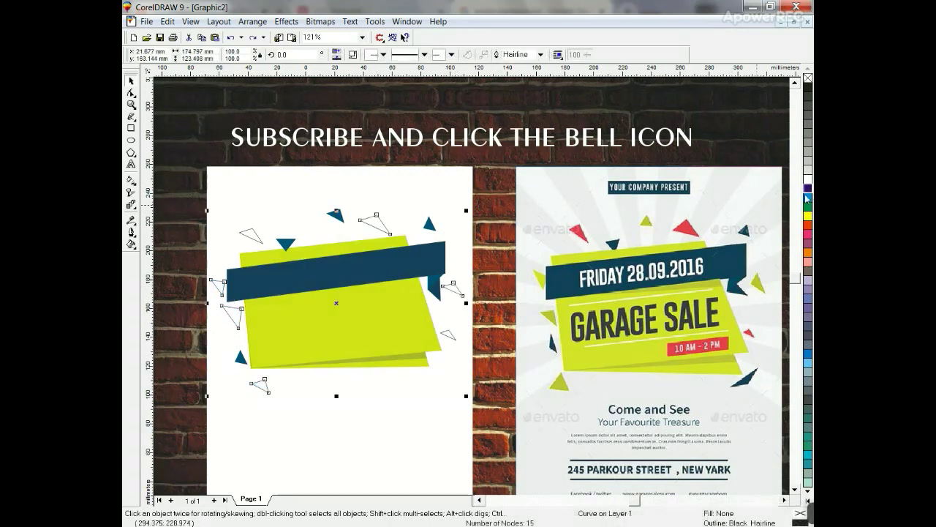
{"action": "left_click", "coordinate": [808, 188]}
{"action": "key", "text": "ctrl+shift+a"}
{"action": "left_click", "coordinate": [486, 289]}
{"action": "left_click", "coordinate": [420, 350]}
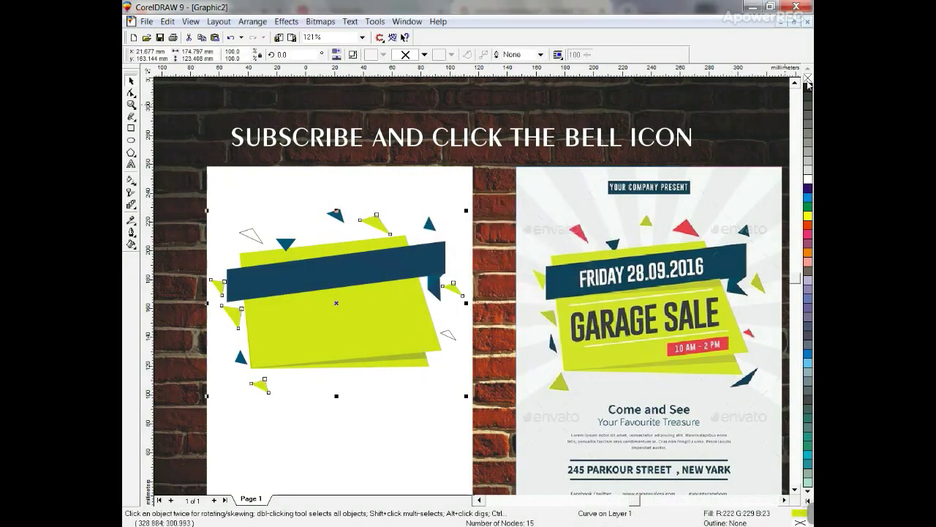
Step: Fill the two remaining outlined triangles and the large lime one above the banner with magenta
{"action": "left_click", "coordinate": [446, 335]}
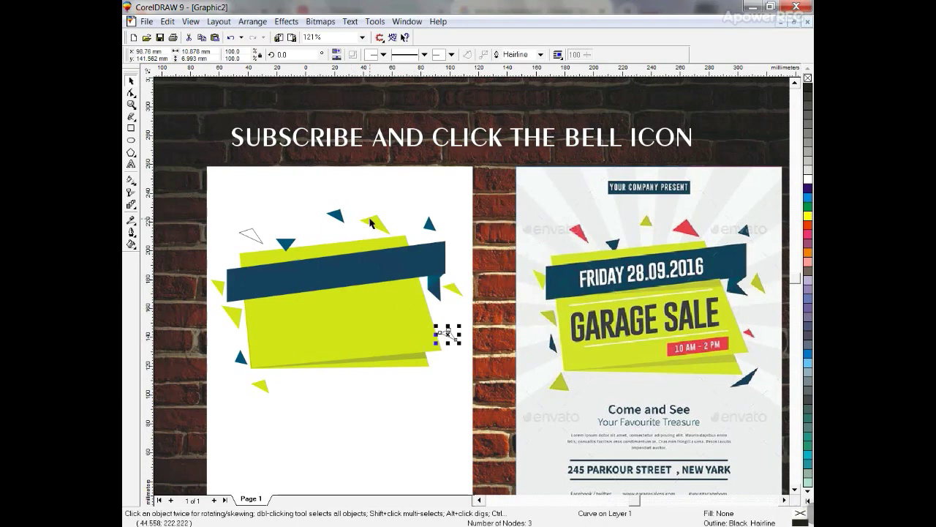
{"action": "left_click", "coordinate": [242, 235], "text": "shift"}
{"action": "left_click", "coordinate": [807, 250]}
{"action": "left_click", "coordinate": [372, 221]}
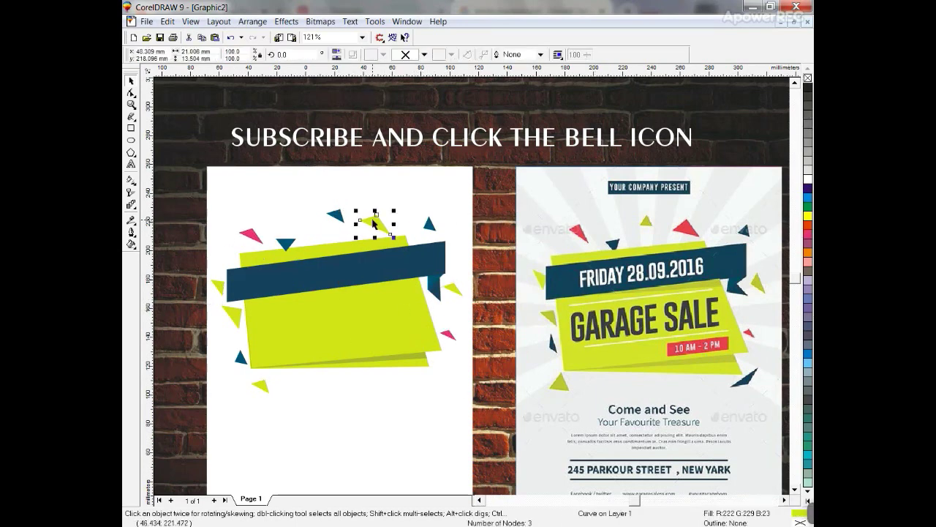
{"action": "left_click", "coordinate": [807, 234]}
{"action": "key", "text": "Escape"}
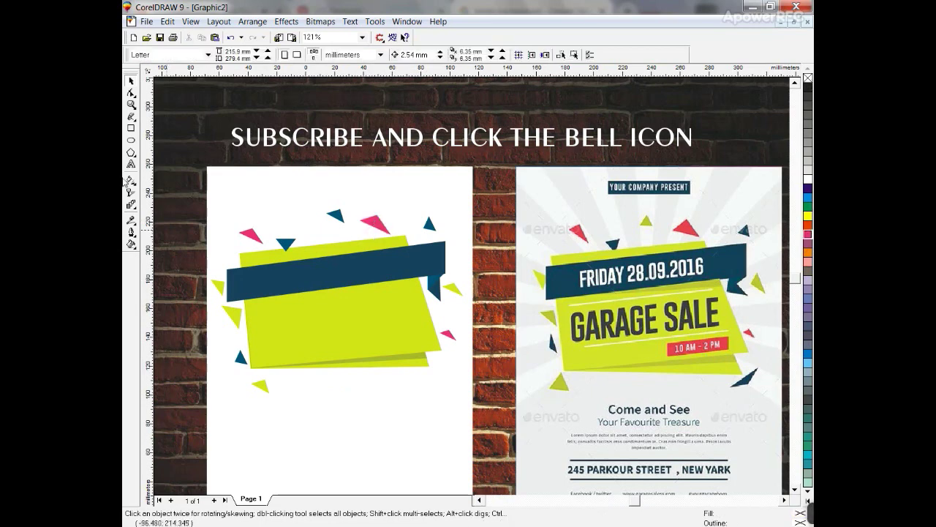
Step: Draw a white 2 pt slanted line about 107 mm wide below the navy band and copy it lower on the lime shape
{"action": "left_click", "coordinate": [131, 116]}
{"action": "left_click", "coordinate": [252, 306]}
{"action": "left_click", "coordinate": [406, 289]}
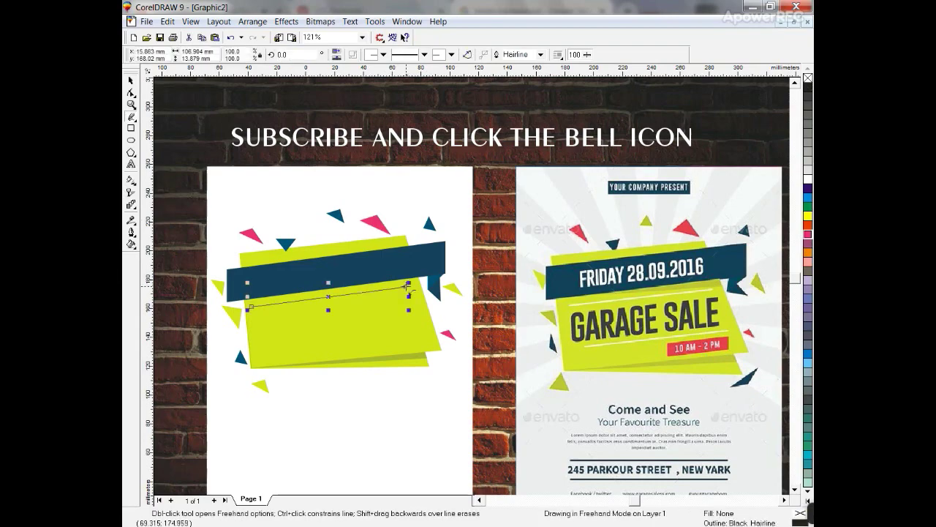
{"action": "key", "text": "F12"}
{"action": "left_click", "coordinate": [456, 369]}
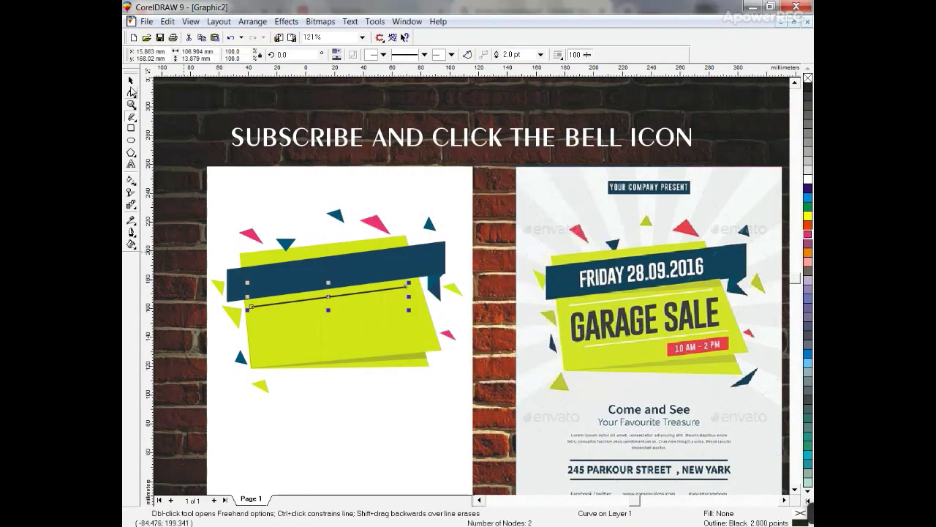
{"action": "key", "text": "space"}
{"action": "left_click_drag", "start_coordinate": [369, 292], "coordinate": [373, 331]}
{"action": "right_click", "coordinate": [373, 331]}
Step: Add the uppercase artistic text "FRIDAY 28-09-2018" above the banner
{"action": "left_click", "coordinate": [132, 165]}
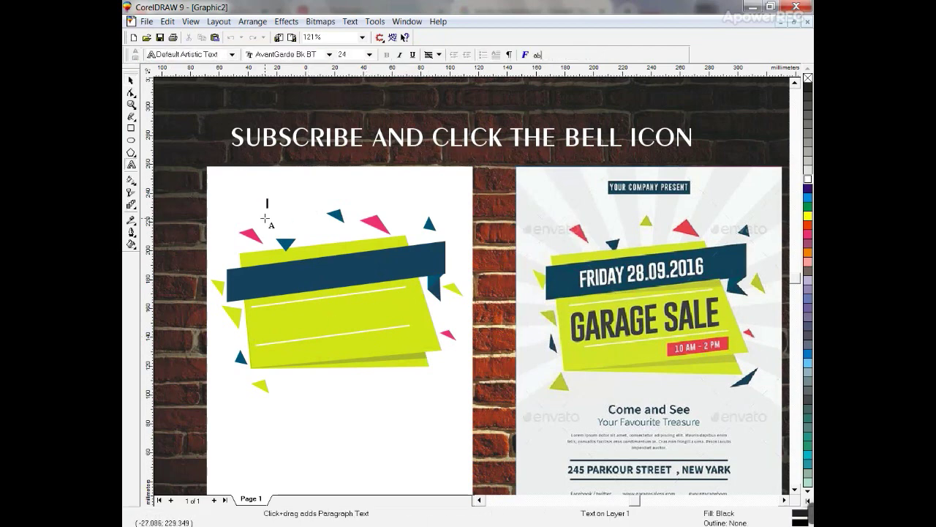
{"action": "key", "text": "shift+F3"}
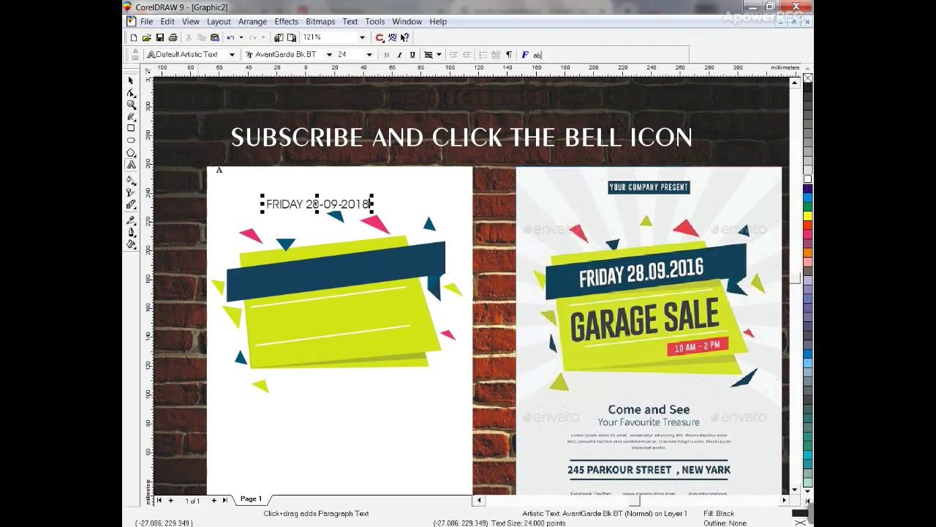
{"action": "left_click", "coordinate": [134, 81]}
Step: Set the date text's font to Zurich BdXCn BT
{"action": "left_click", "coordinate": [378, 53]}
{"action": "left_click", "coordinate": [377, 54]}
{"action": "key", "text": "Up"}
{"action": "key", "text": "Up"}
{"action": "key", "text": "Up"}
{"action": "key", "text": "Up"}
{"action": "key", "text": "Up"}
{"action": "key", "text": "Up"}
{"action": "key", "text": "Up"}
{"action": "key", "text": "Up"}
{"action": "key", "text": "Up"}
{"action": "key", "text": "Up"}
{"action": "key", "text": "Up"}
{"action": "key", "text": "Up"}
{"action": "key", "text": "Return"}
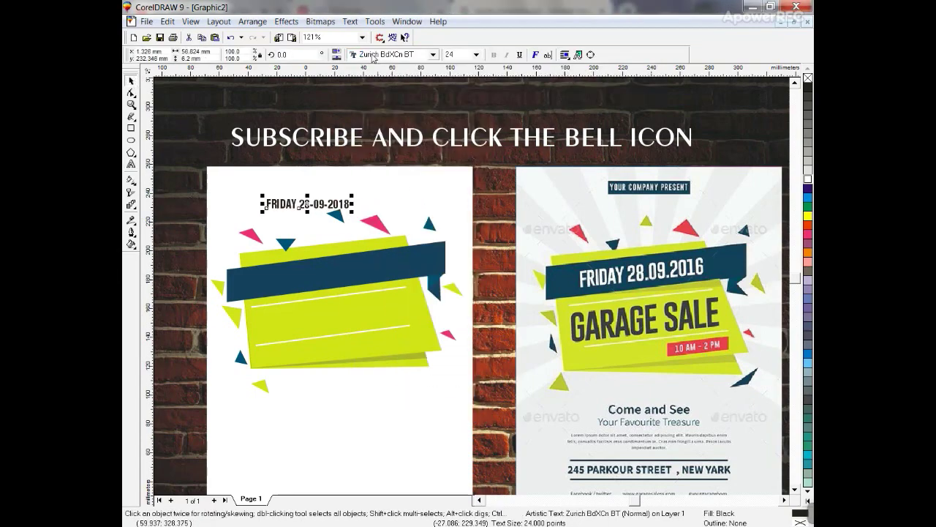
Step: Fit the date text onto the navy band at about 46.3 pt, rotated about 7.9 degrees, and fill it white
{"action": "left_click_drag", "start_coordinate": [353, 212], "coordinate": [414, 246]}
{"action": "left_click", "coordinate": [402, 275]}
{"action": "left_click", "coordinate": [808, 178]}
{"action": "left_click", "coordinate": [399, 262]}
Step: Copy the date text between the two white lines and change the copy to "GARAGE SALE"
{"action": "left_click_drag", "start_coordinate": [408, 265], "coordinate": [410, 311]}
{"action": "left_click", "coordinate": [406, 269]}
{"action": "right_click", "coordinate": [410, 311]}
{"action": "left_click", "coordinate": [131, 165]}
{"action": "type", "text": "GR"}
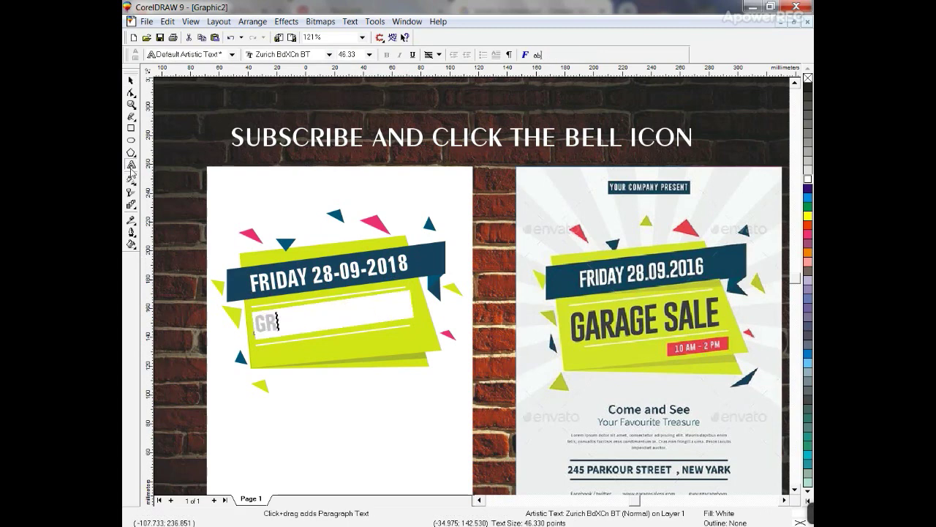
{"action": "type", "text": "AGE SALE"}
{"action": "left_click", "coordinate": [276, 320]}
{"action": "type", "text": "A"}
Step: Enlarge the "GARAGE SALE" text to about 65.3 pt and fill it black
{"action": "left_click", "coordinate": [131, 81]}
{"action": "left_click_drag", "start_coordinate": [390, 333], "coordinate": [411, 340]}
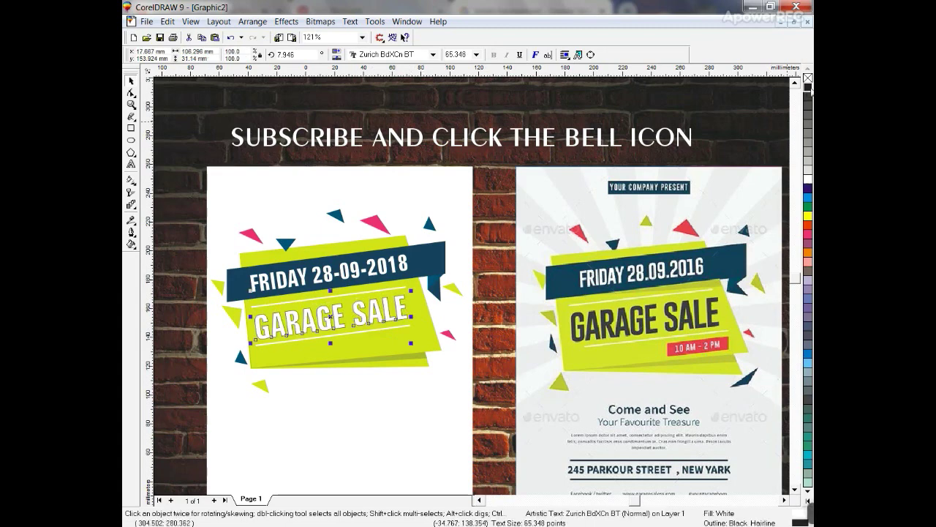
{"action": "left_click", "coordinate": [372, 351], "text": "shift"}
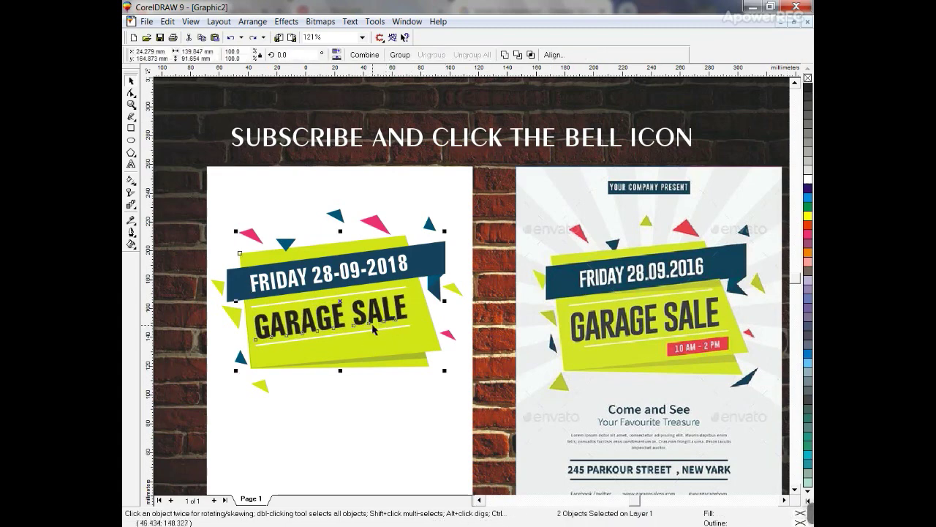
Step: Draw a magenta strip without outline below the word SALE, slanted about 10 degrees
{"action": "left_click", "coordinate": [131, 128]}
{"action": "mouse_move", "coordinate": [350, 336]}
{"action": "left_mouse_down"}
{"action": "mouse_move", "coordinate": [414, 350]}
{"action": "mouse_move", "coordinate": [345, 343]}
{"action": "left_mouse_up"}
{"action": "left_click", "coordinate": [131, 82]}
{"action": "key", "text": "ctrl+q"}
{"action": "left_click", "coordinate": [808, 234]}
{"action": "left_click", "coordinate": [411, 343]}
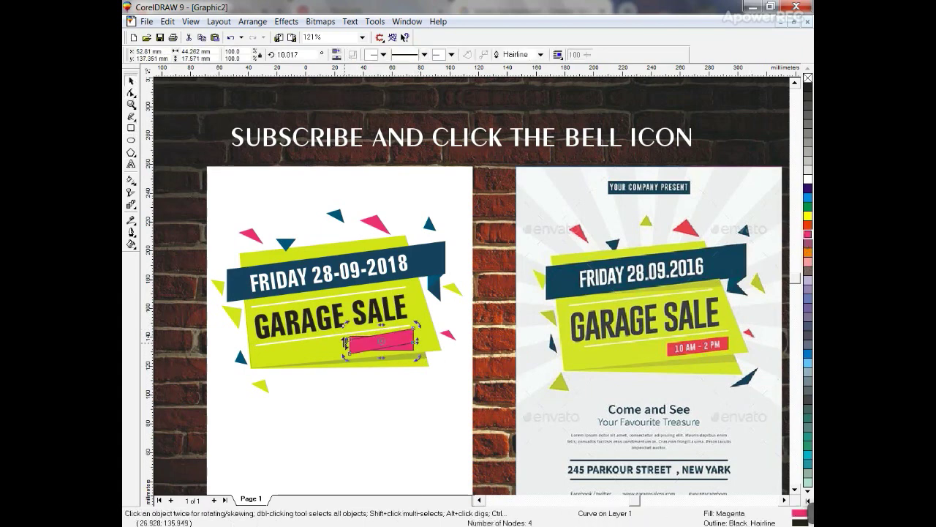
{"action": "left_click", "coordinate": [409, 347]}
{"action": "left_click", "coordinate": [416, 341]}
{"action": "right_click", "coordinate": [807, 78]}
Step: Copy the date text down over the magenta strip and change the copy to "10 AM - 2 PM"
{"action": "left_click_drag", "start_coordinate": [372, 272], "coordinate": [391, 349]}
{"action": "right_click", "coordinate": [390, 349]}
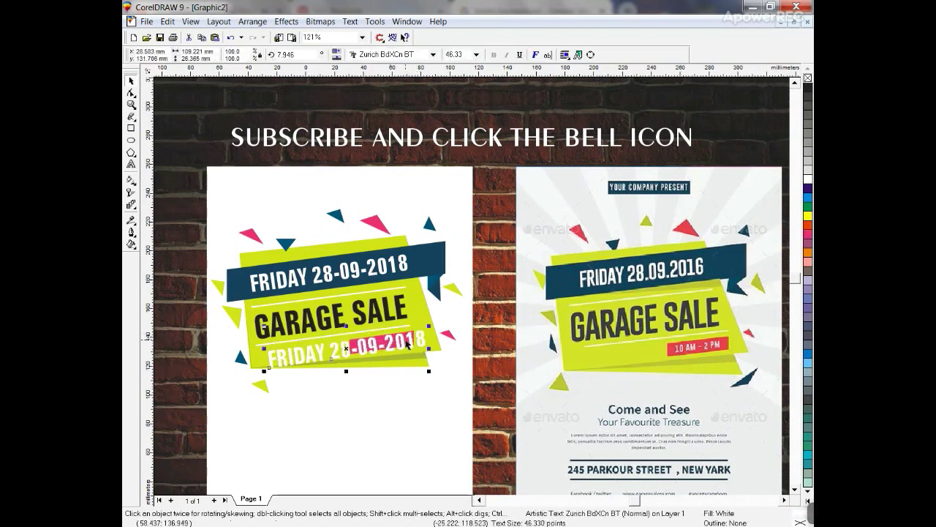
{"action": "left_click", "coordinate": [130, 165]}
{"action": "key", "text": "ctrl+a"}
{"action": "type", "text": "10 AM - 2 PM"}
{"action": "left_click", "coordinate": [131, 81]}
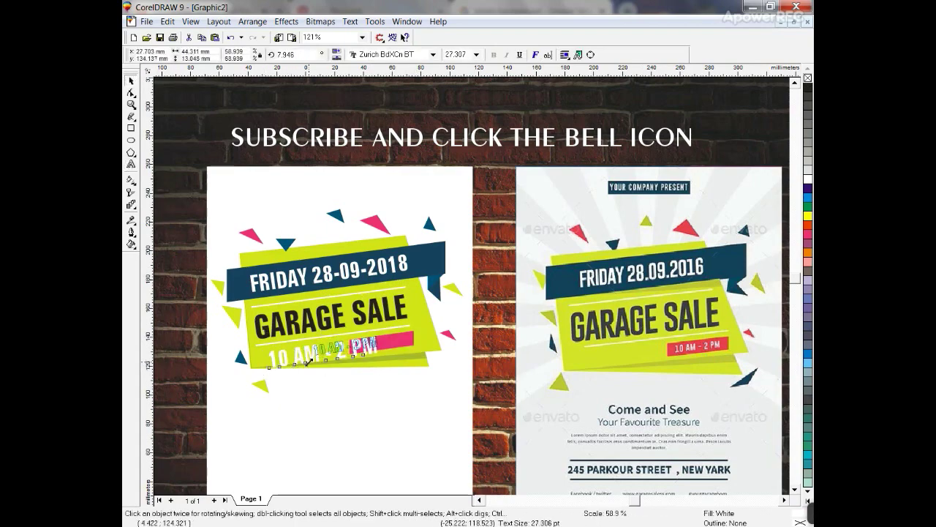
Step: Shrink the time text and centre it on the magenta strip
{"action": "left_click_drag", "start_coordinate": [429, 364], "coordinate": [410, 341]}
{"action": "left_click", "coordinate": [408, 341], "text": "shift"}
{"action": "key", "text": "c"}
{"action": "key", "text": "e"}
{"action": "left_click", "coordinate": [413, 370]}
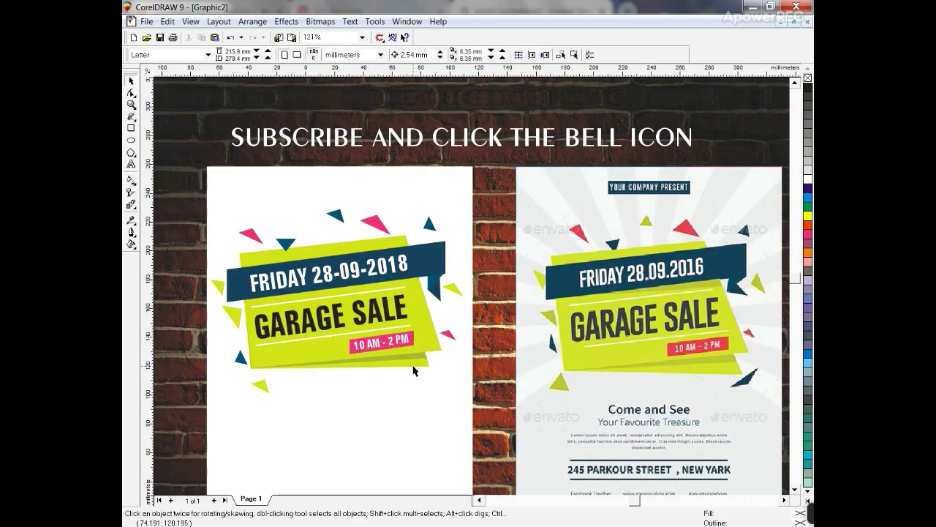
Step: Group the whole banner artwork with its triangles and shift it slightly right and down on the flyer
{"action": "key", "text": "F3"}
{"action": "left_click_drag", "start_coordinate": [280, 236], "coordinate": [506, 376]}
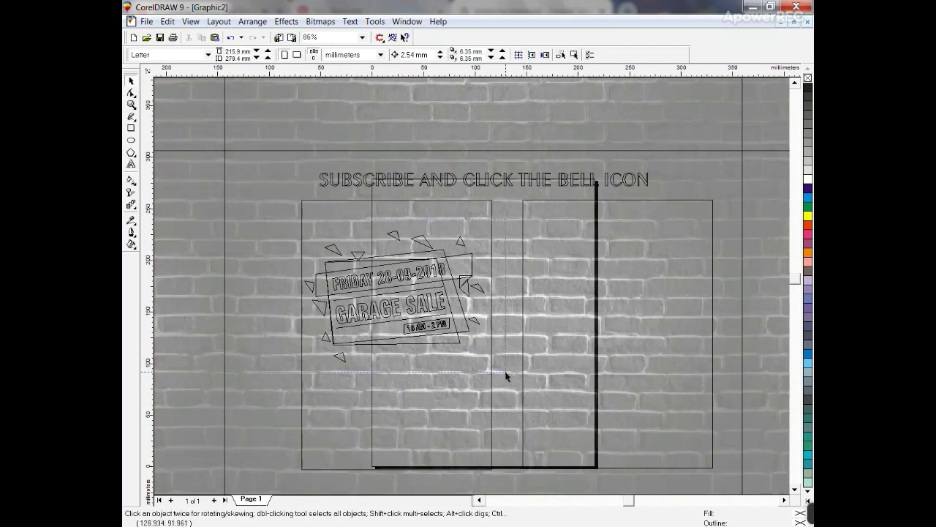
{"action": "key", "text": "ctrl+g"}
{"action": "key", "text": "Right"}
{"action": "key", "text": "Right"}
{"action": "key", "text": "Right"}
{"action": "key", "text": "Down"}
{"action": "key", "text": "Down"}
Step: Try to lock the brick background bitmap above the flyers
{"action": "right_click", "coordinate": [260, 139]}
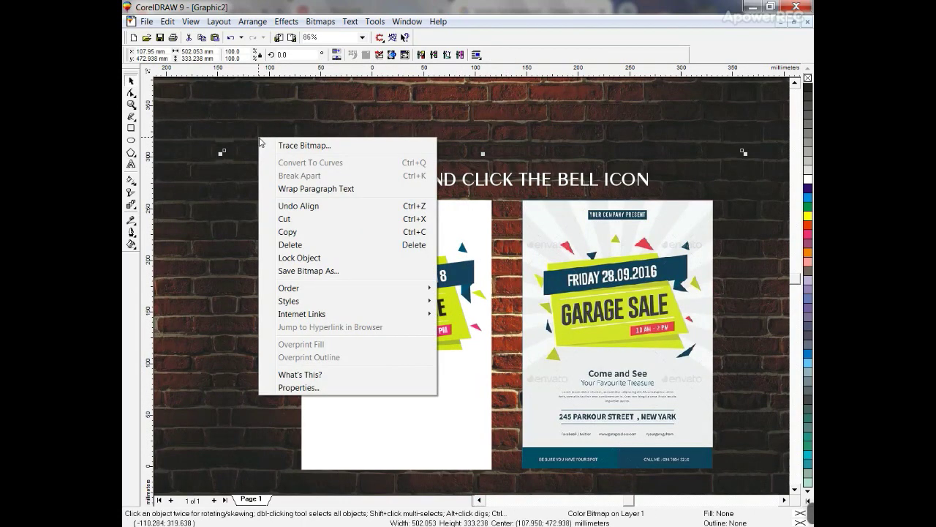
{"action": "left_click", "coordinate": [299, 257]}
{"action": "key", "text": "ctrl+z"}
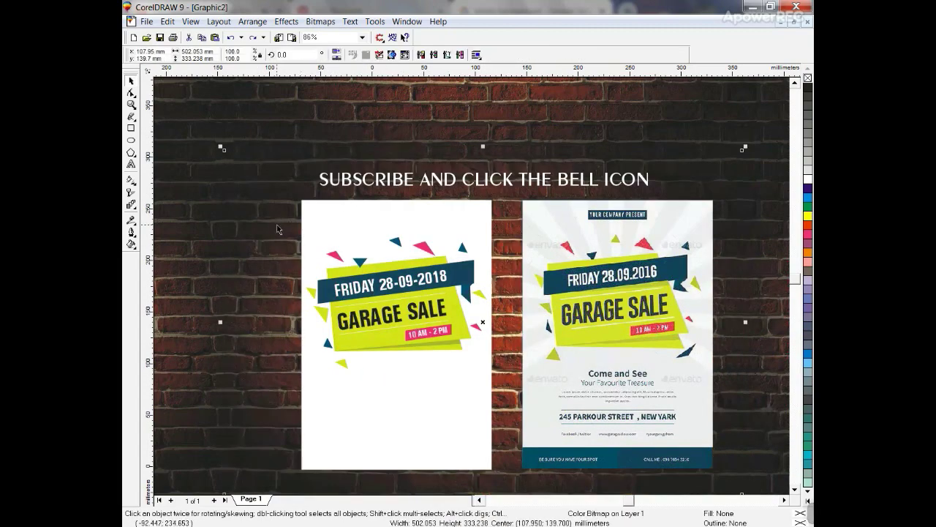
Step: Draw a rectangle about 25 by 186 mm beside the flyer, fill it with 10% Black and convert it to curves
{"action": "left_click", "coordinate": [343, 242]}
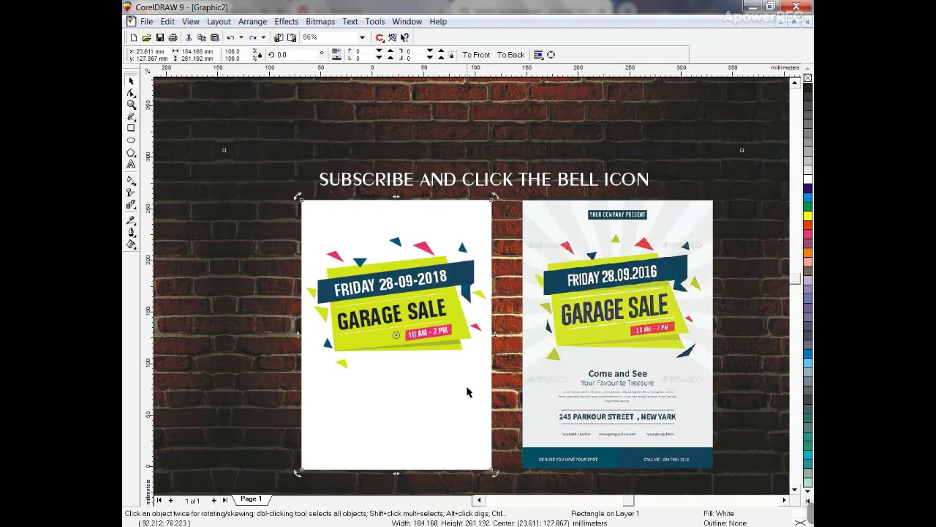
{"action": "left_click", "coordinate": [131, 128]}
{"action": "left_click_drag", "start_coordinate": [209, 227], "coordinate": [234, 419]}
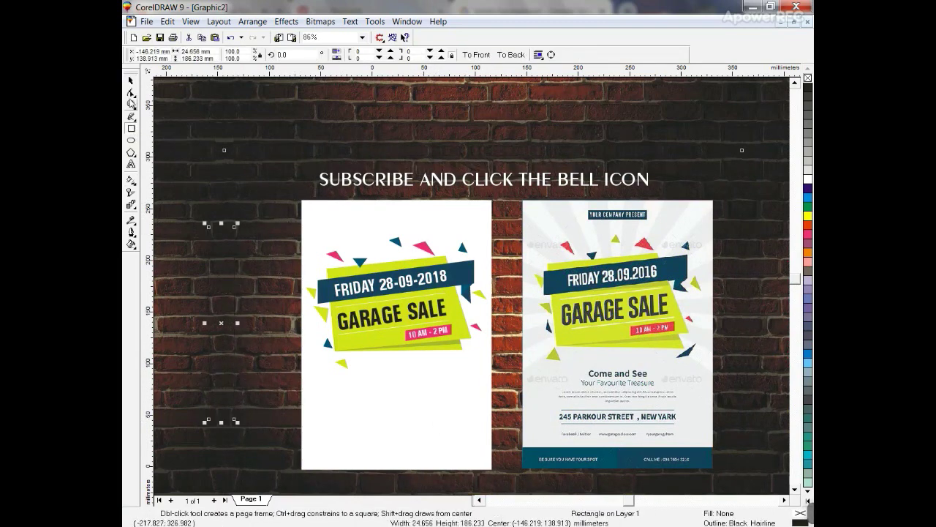
{"action": "left_click", "coordinate": [131, 93]}
{"action": "left_click", "coordinate": [808, 170]}
{"action": "key", "text": "ctrl+q"}
Step: Reshape the grey rectangle into a pointed triangular spike and shrink it to about 9 by 71 mm
{"action": "double_click", "coordinate": [234, 228]}
{"action": "left_click_drag", "start_coordinate": [209, 228], "coordinate": [221, 229]}
{"action": "left_click", "coordinate": [131, 81]}
{"action": "right_click", "coordinate": [131, 81]}
{"action": "left_click", "coordinate": [227, 381]}
{"action": "left_click", "coordinate": [225, 413]}
{"action": "left_click_drag", "start_coordinate": [239, 423], "coordinate": [223, 371]}
{"action": "key", "text": "shift+F2"}
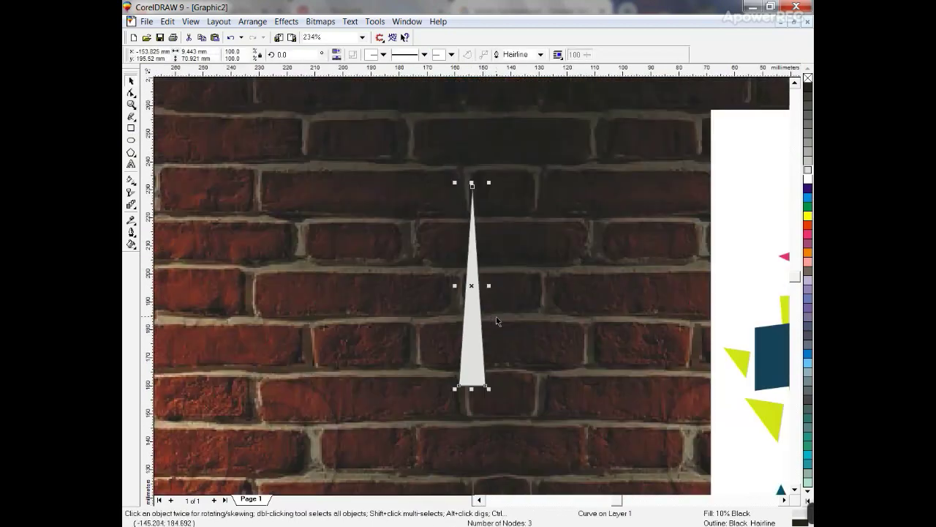
Step: Build a full circular sunburst from the spike, its mirrored copy and rotated duplicates, combined into one object
{"action": "left_click_drag", "start_coordinate": [474, 390], "coordinate": [471, 88]}
{"action": "key", "text": "ctrl+g"}
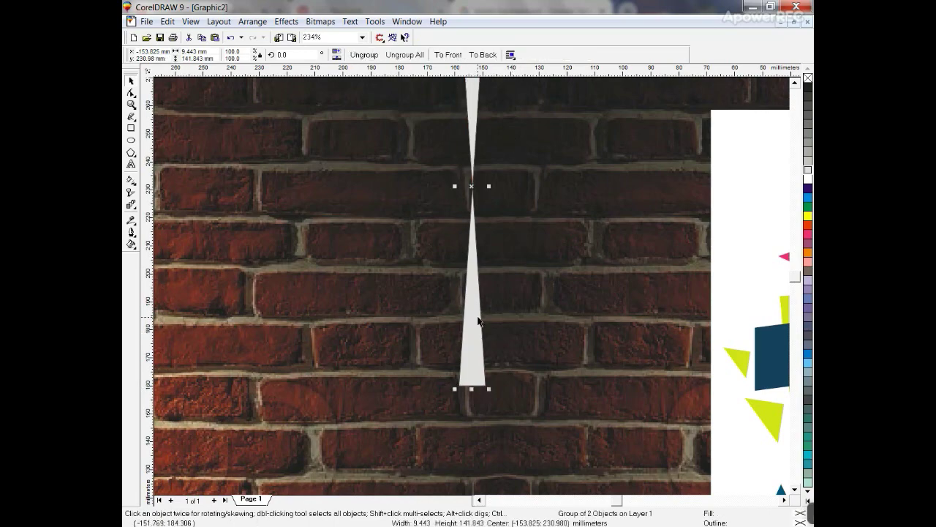
{"action": "key", "text": "F3"}
{"action": "left_click_drag", "start_coordinate": [400, 147], "coordinate": [351, 188]}
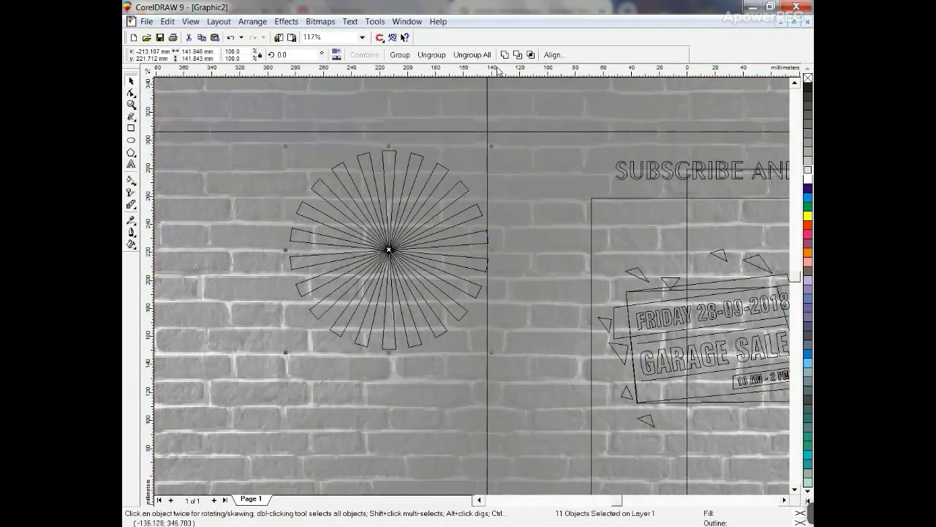
{"action": "key", "text": "ctrl+l"}
Step: Centre the sunburst horizontally on the white flyer, enlarge it beyond the flyer's width and remove its outline
{"action": "key", "text": "F3"}
{"action": "left_click", "coordinate": [614, 253], "text": "shift"}
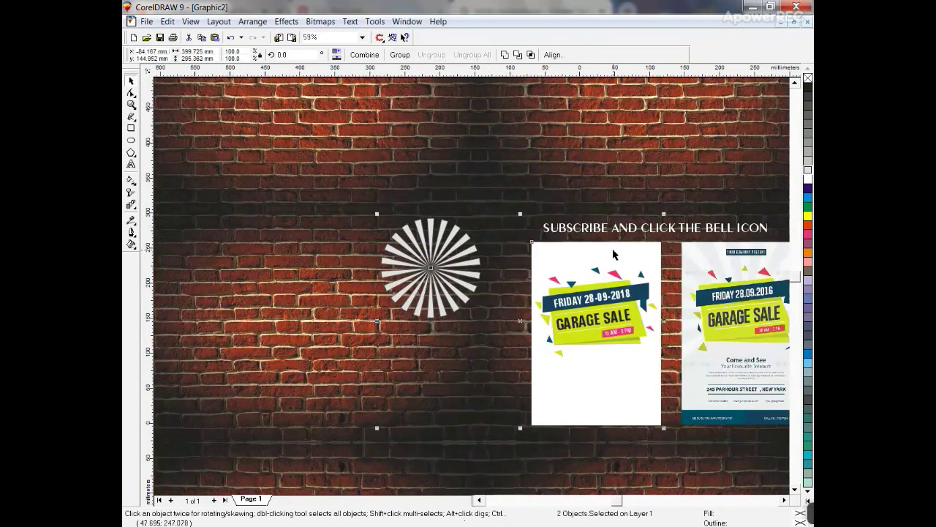
{"action": "key", "text": "c"}
{"action": "key", "text": "shift+F2"}
{"action": "key", "text": "Escape"}
{"action": "left_click", "coordinate": [555, 175]}
{"action": "left_click_drag", "start_coordinate": [555, 175], "coordinate": [561, 230]}
{"action": "key", "text": "F3"}
{"action": "left_click_drag", "start_coordinate": [520, 310], "coordinate": [564, 365]}
{"action": "right_click", "coordinate": [808, 78]}
Step: Place the sunburst inside the flyer's white rectangle as a PowerClip
{"action": "key", "text": "alt+c"}
{"action": "key", "text": "w"}
{"action": "key", "text": "p"}
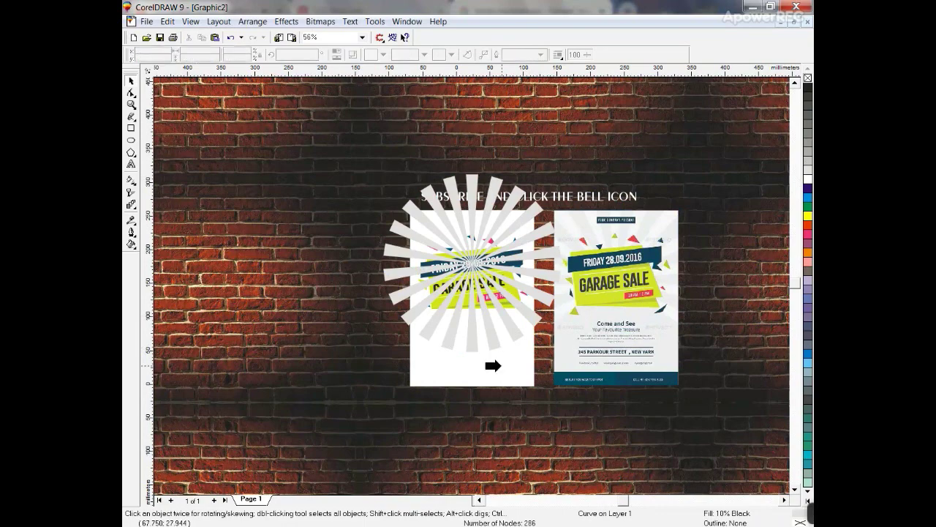
{"action": "left_click", "coordinate": [504, 365]}
Step: Edit the flyer's PowerClip contents and fade the sunburst out downward with a linear fountain transparency
{"action": "key", "text": "alt+c"}
{"action": "key", "text": "w"}
{"action": "key", "text": "e"}
{"action": "left_click", "coordinate": [131, 192]}
{"action": "right_click", "coordinate": [131, 192]}
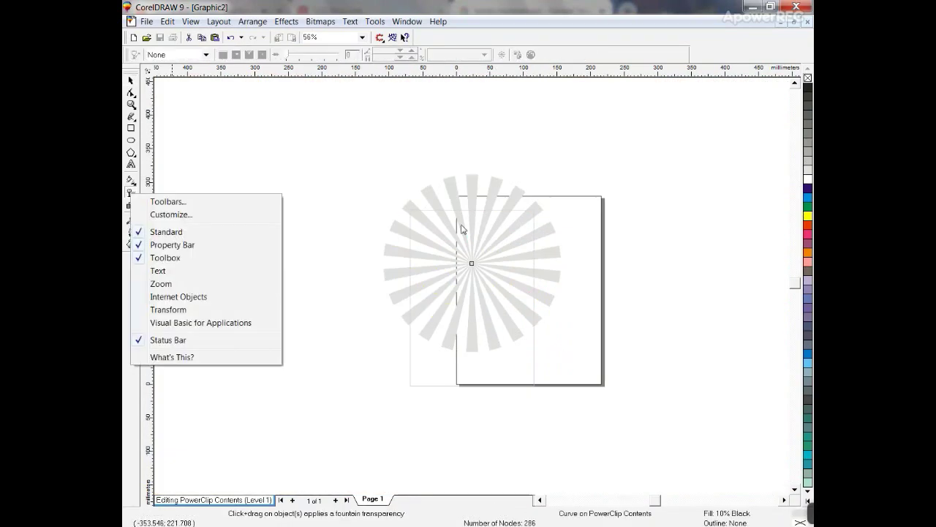
{"action": "key", "text": "Escape"}
{"action": "left_click_drag", "start_coordinate": [480, 225], "coordinate": [480, 293]}
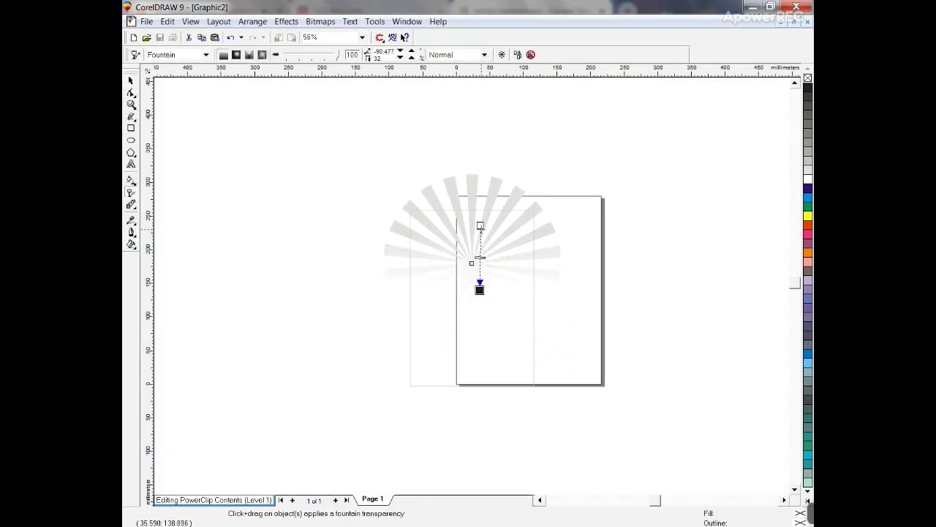
{"action": "key", "text": "space"}
{"action": "key", "text": "alt+c"}
{"action": "key", "text": "w"}
{"action": "key", "text": "f"}
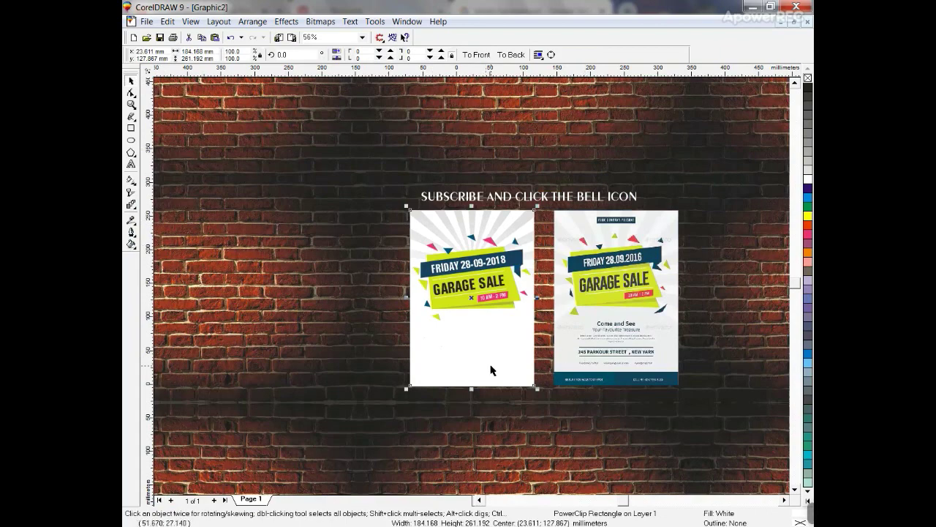
Step: Add two-line artistic text below the banner reading "Come and See" and "Your Favourite Treasure"
{"action": "left_click", "coordinate": [607, 365], "text": "shift"}
{"action": "key", "text": "shift+F2"}
{"action": "key", "text": "Escape"}
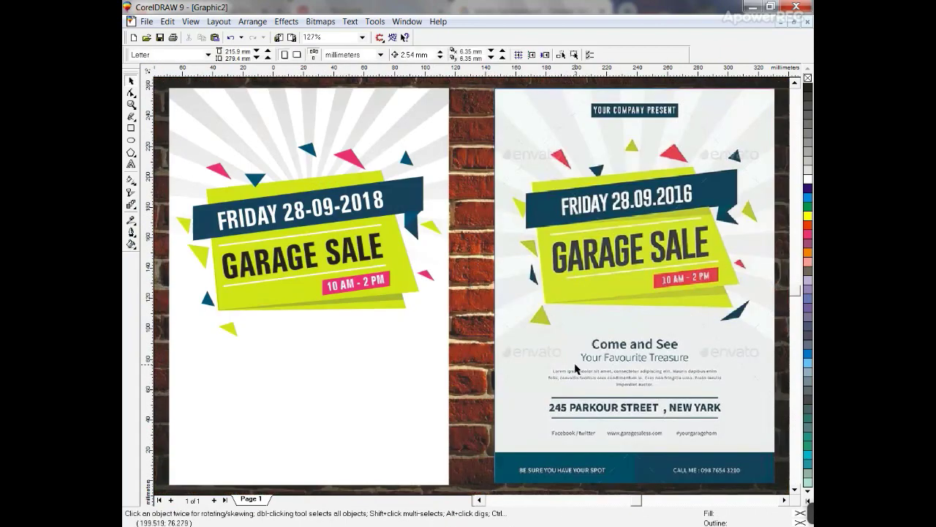
{"action": "left_click", "coordinate": [131, 164]}
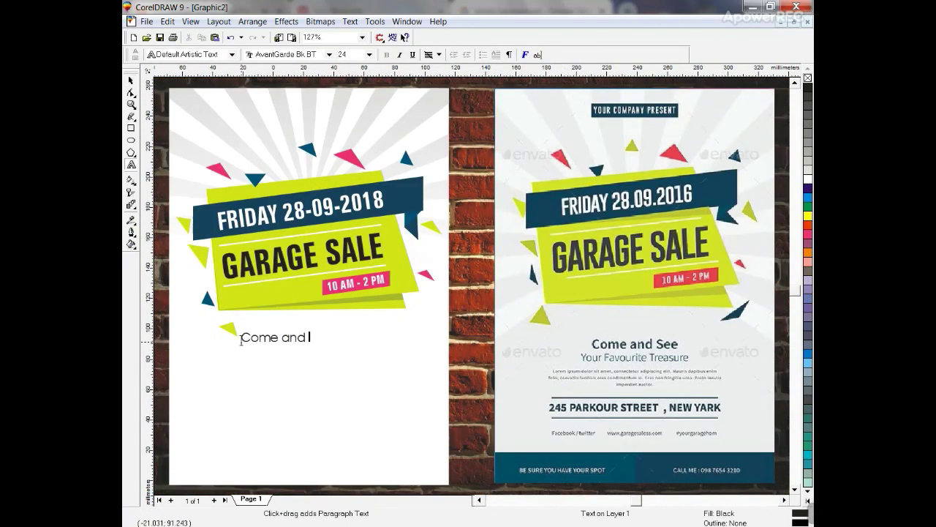
{"action": "type", "text": "See"}
{"action": "key", "text": "Return"}
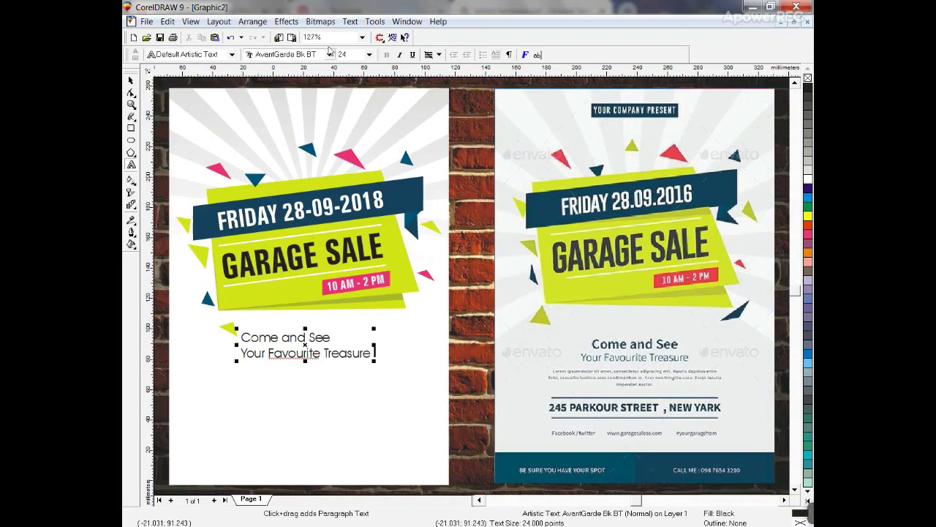
Step: Set the two-line text below the banner in Arial and apply bold
{"action": "left_click", "coordinate": [132, 79]}
{"action": "left_click", "coordinate": [432, 54]}
{"action": "left_click", "coordinate": [411, 397]}
{"action": "right_click", "coordinate": [496, 55]}
{"action": "left_click", "coordinate": [493, 56]}
Step: Resize the two-line text block and break it apart into separate lines centred on each other
{"action": "left_click_drag", "start_coordinate": [351, 353], "coordinate": [371, 367]}
{"action": "key", "text": "ctrl+k"}
{"action": "key", "text": "c"}
Step: Copy the dark blue fill from the banner artwork onto "Come and See" and "Your Favourite Treasure"
{"action": "left_click", "coordinate": [351, 358]}
{"action": "left_click", "coordinate": [352, 344], "text": "shift"}
{"action": "key", "text": "alt+e"}
{"action": "key", "text": "m"}
{"action": "left_click", "coordinate": [352, 257]}
{"action": "left_click", "coordinate": [465, 291]}
{"action": "left_click", "coordinate": [397, 193]}
{"action": "left_click", "coordinate": [355, 358]}
{"action": "key", "text": "Escape"}
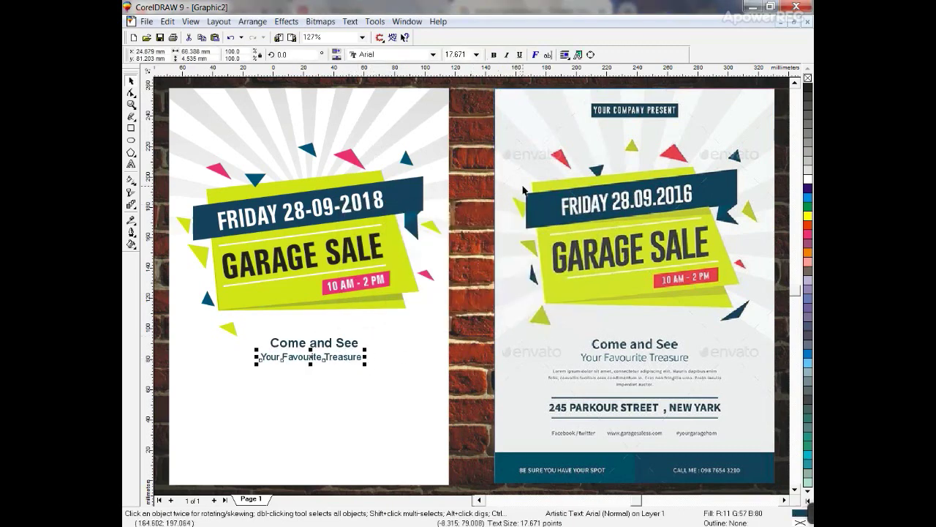
Step: Make a white strip about 184 × 22 mm along the flyer's lower edge by squashing a copy of its background rectangle
{"action": "left_click", "coordinate": [327, 238]}
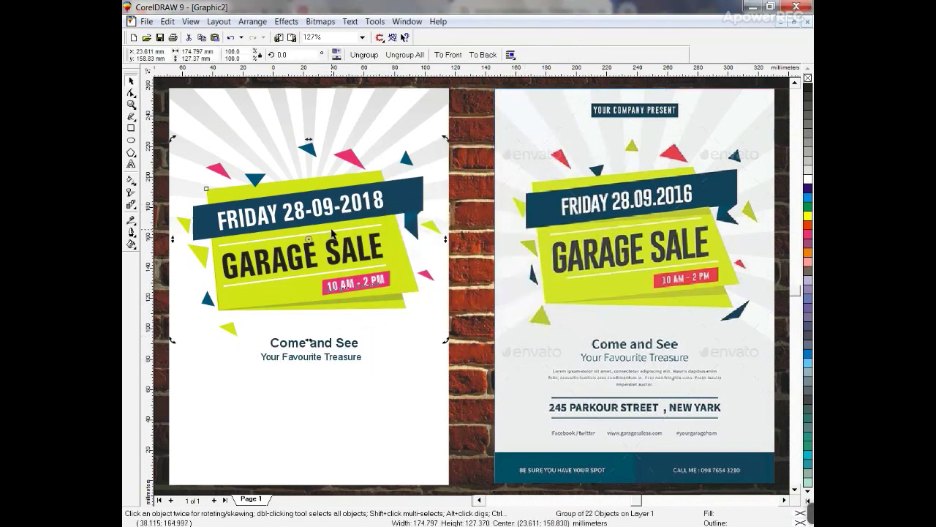
{"action": "left_click", "coordinate": [364, 55]}
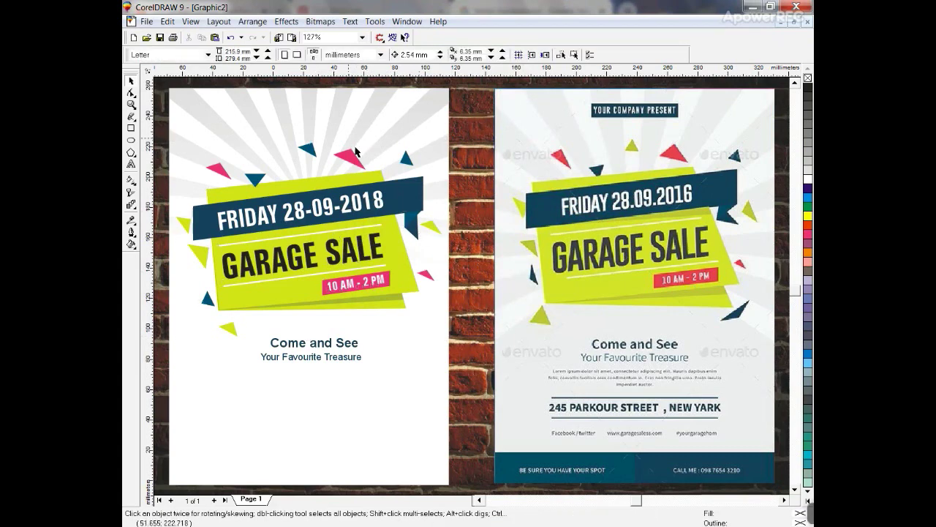
{"action": "left_click", "coordinate": [309, 109]}
{"action": "left_click_drag", "start_coordinate": [309, 88], "coordinate": [322, 446]}
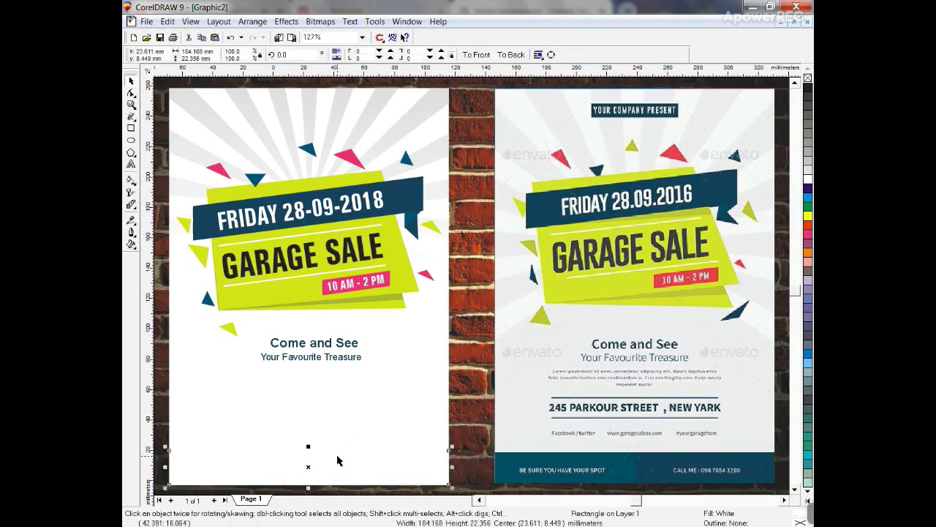
Step: Colour the footer strip in two shades of blue, using a darker half-width copy over its left half
{"action": "left_click", "coordinate": [803, 213]}
{"action": "left_click_drag", "start_coordinate": [448, 466], "coordinate": [319, 471]}
{"action": "left_click", "coordinate": [337, 468]}
{"action": "key", "text": "alt+e"}
{"action": "key", "text": "m"}
{"action": "key", "text": "f"}
{"action": "key", "text": "Return"}
{"action": "left_click", "coordinate": [407, 215]}
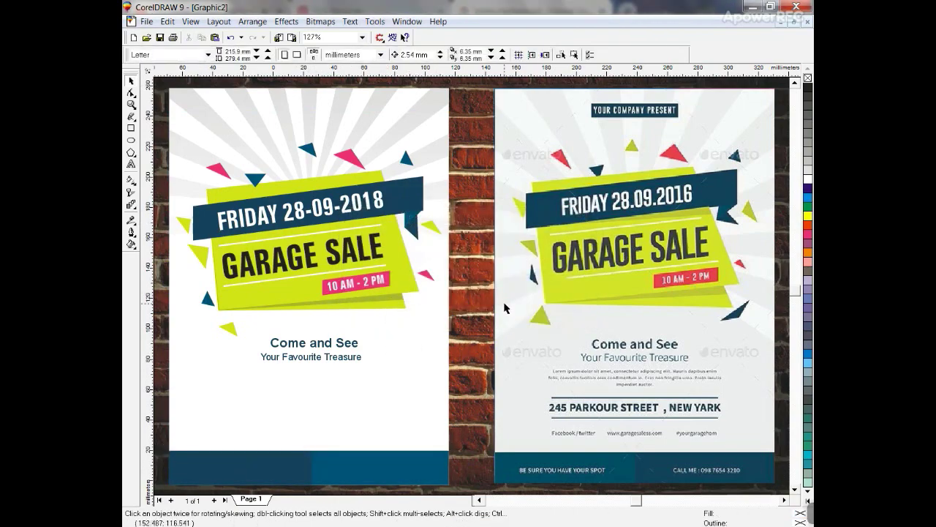
Step: Examine the flyer next to the reference in wireframe and normal view at several zoom levels
{"action": "key", "text": "F3"}
{"action": "key", "text": "shift+F9"}
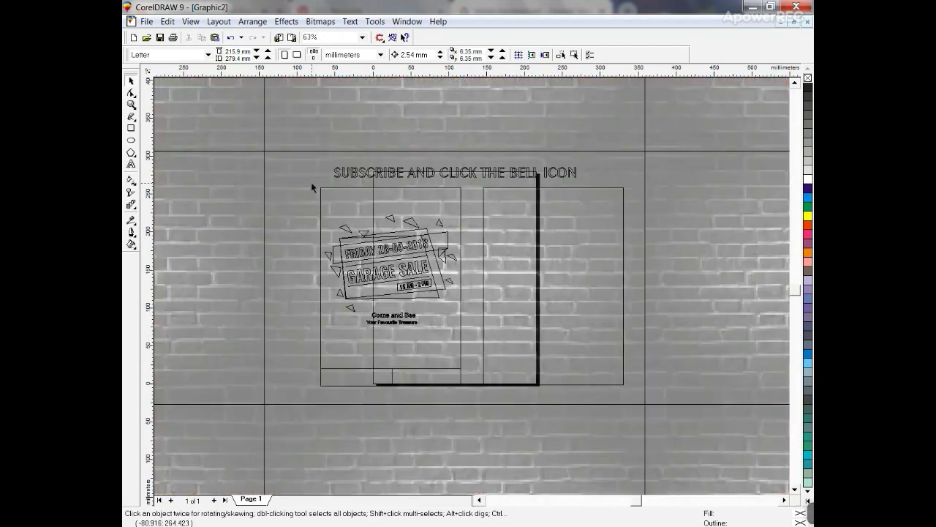
{"action": "left_click_drag", "start_coordinate": [312, 183], "coordinate": [633, 396]}
{"action": "key", "text": "shift+F9"}
{"action": "key", "text": "shift+F2"}
{"action": "key", "text": "Escape"}
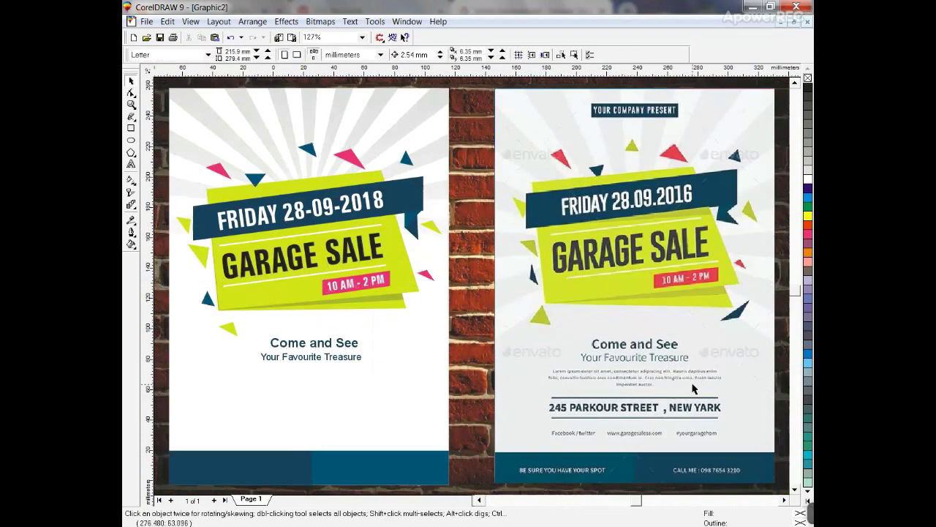
{"action": "key", "text": "F3"}
{"action": "key", "text": "F3"}
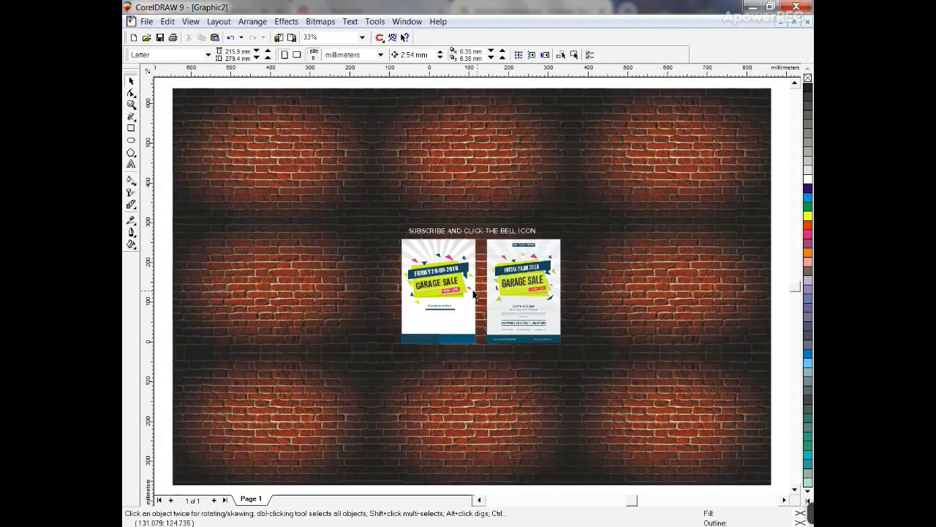
{"action": "left_click", "coordinate": [497, 319]}
{"action": "key", "text": "ctrl+a"}
{"action": "key", "text": "shift+F2"}
{"action": "key", "text": "F3"}
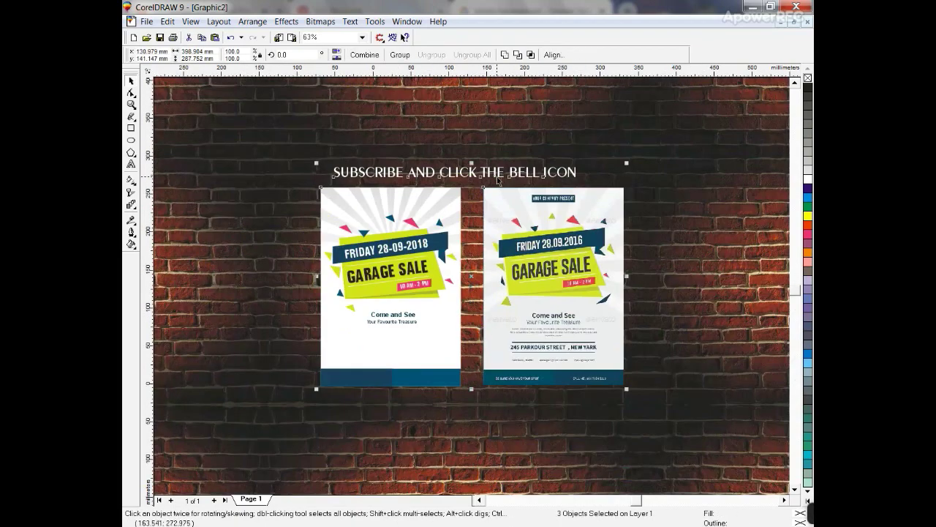
{"action": "key", "text": "shift+F2"}
{"action": "key", "text": "Escape"}
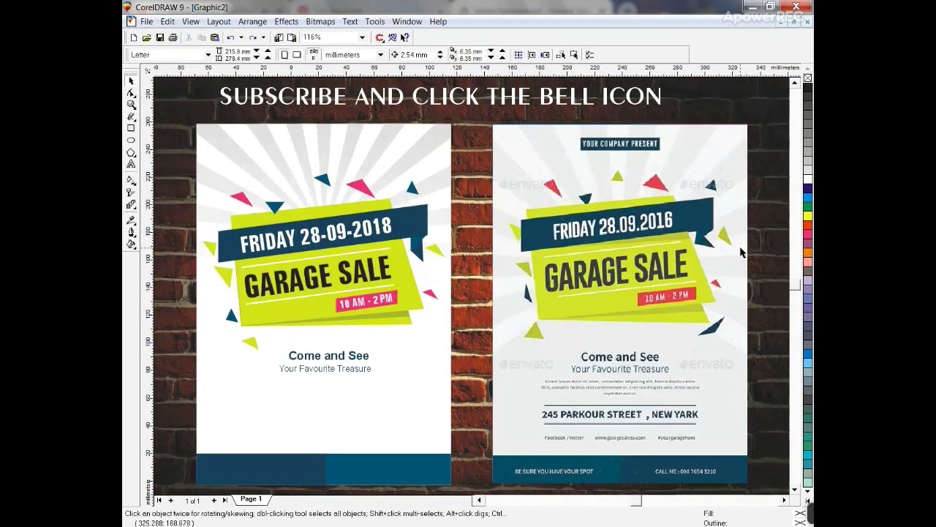